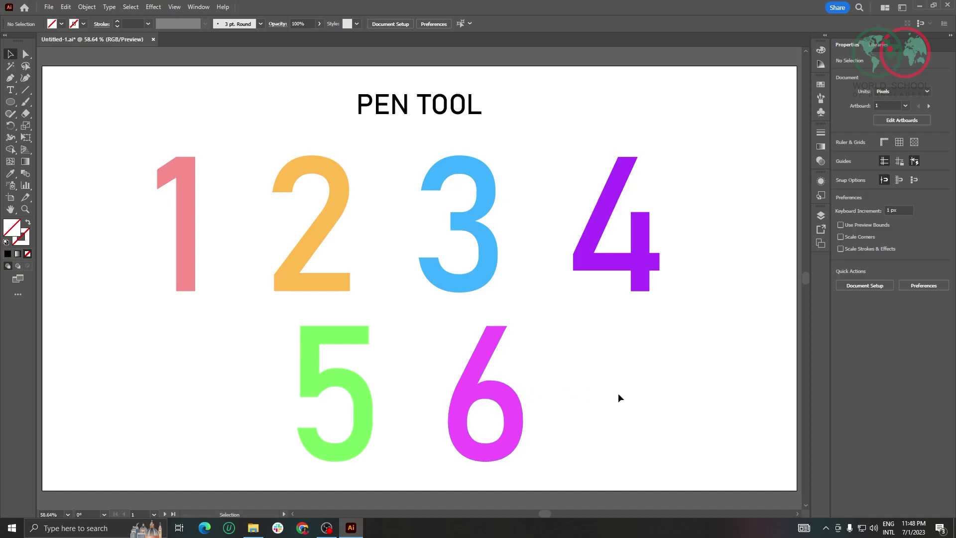
Examine the artboard of coloured digits and the practice artboard with the dotted outlines of 1, 4 and 7
scroll(620, 396, down, 2)
scroll(572, 415, up, 2)
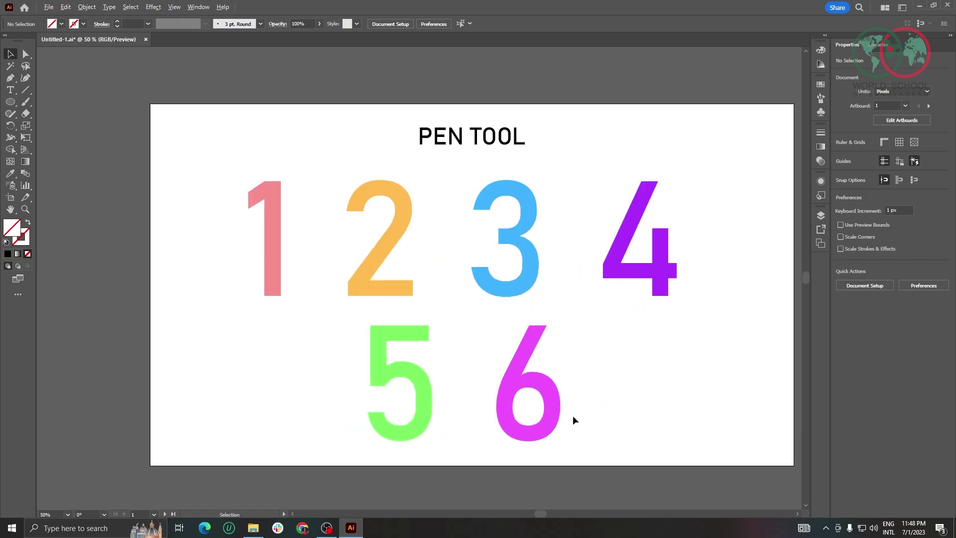
scroll(572, 415, down, 2)
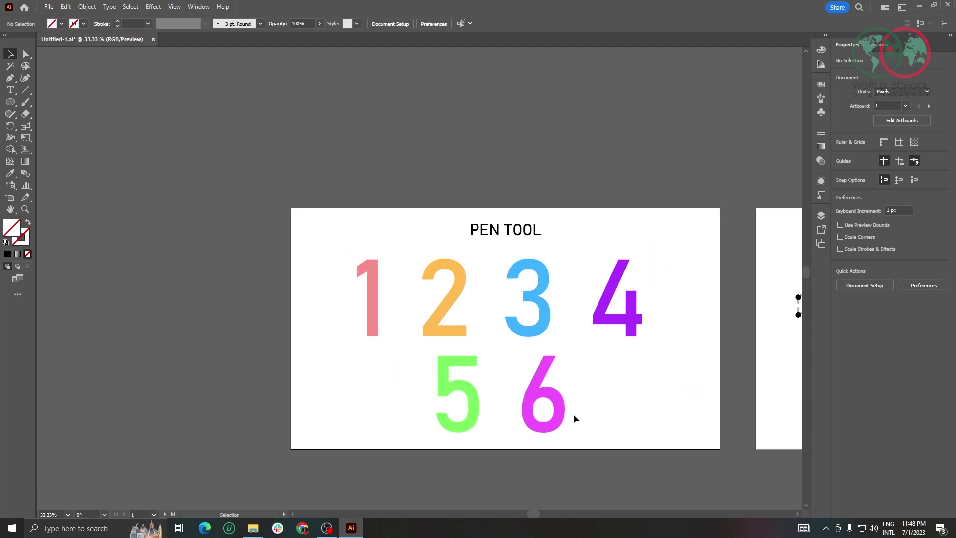
scroll(514, 421, up, 1)
scroll(513, 420, down, 1)
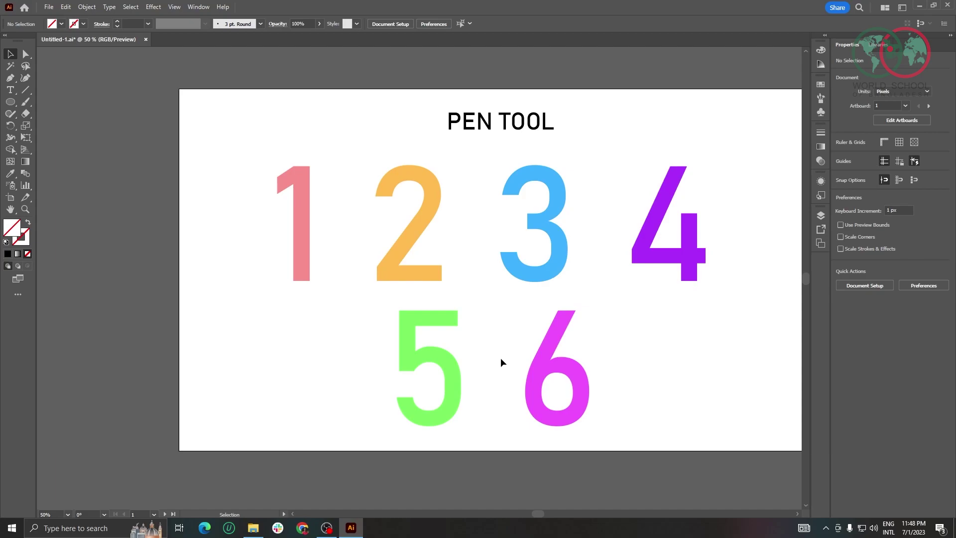
scroll(502, 371, right, 3)
scroll(463, 367, left, 2)
scroll(463, 366, right, 6)
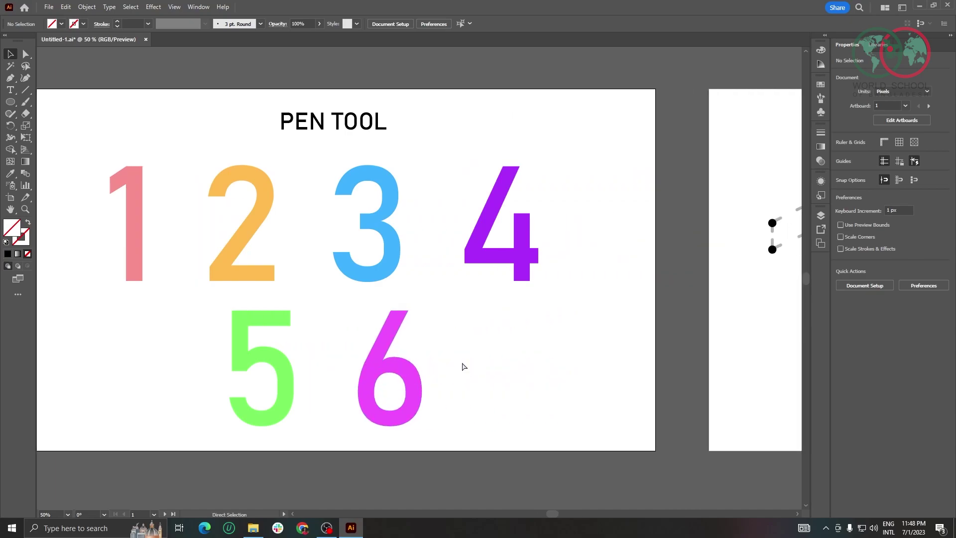
scroll(463, 368, right, 15)
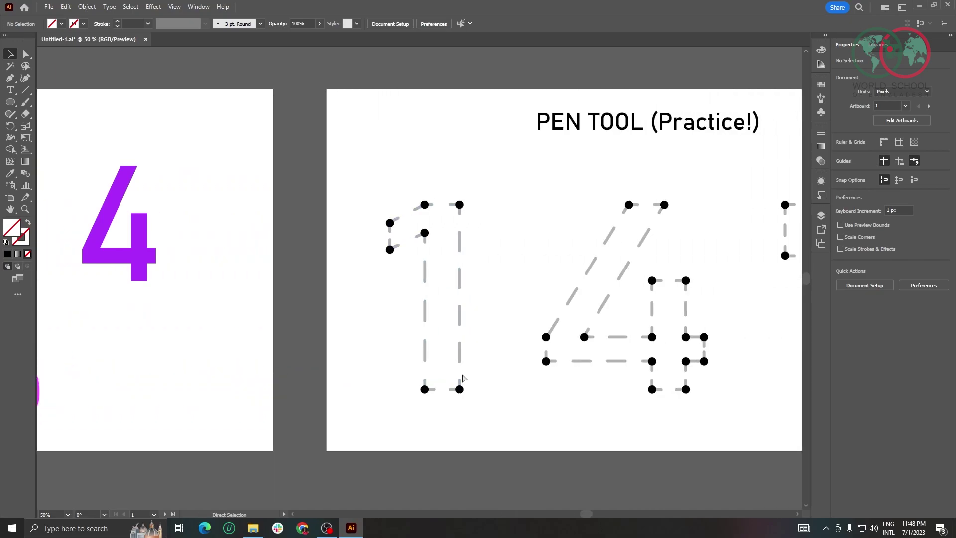
scroll(463, 393, right, 5)
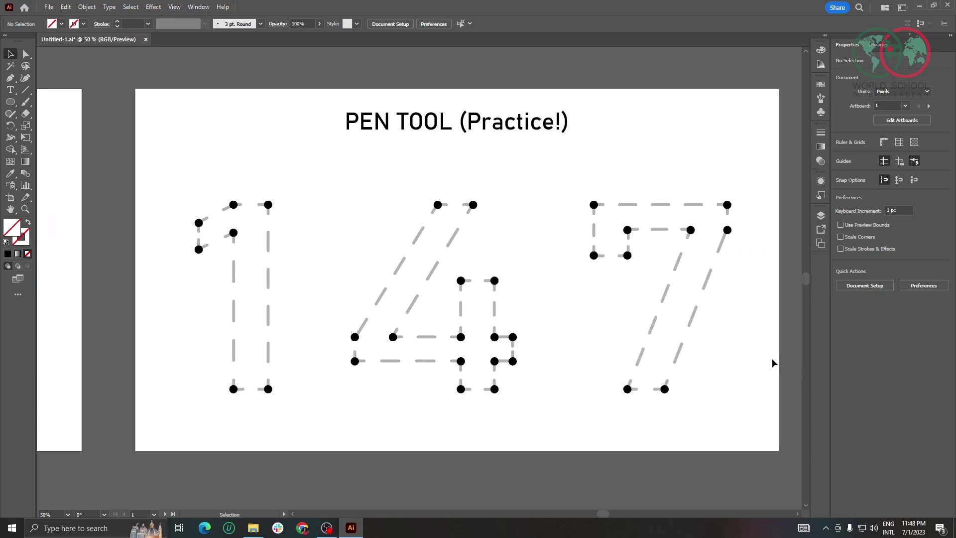
Add a new layer to hold the pen tracing over the practice digits
click(821, 215)
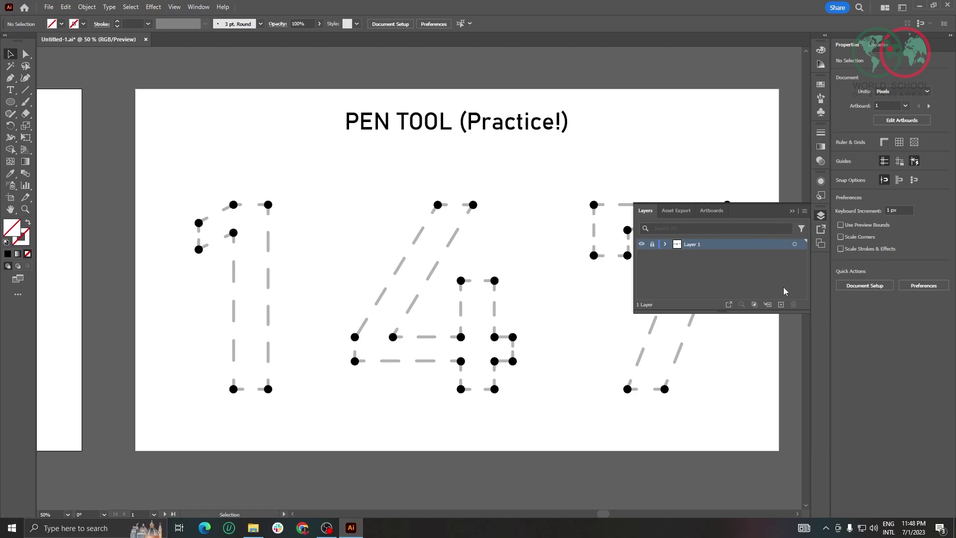
click(780, 304)
click(791, 211)
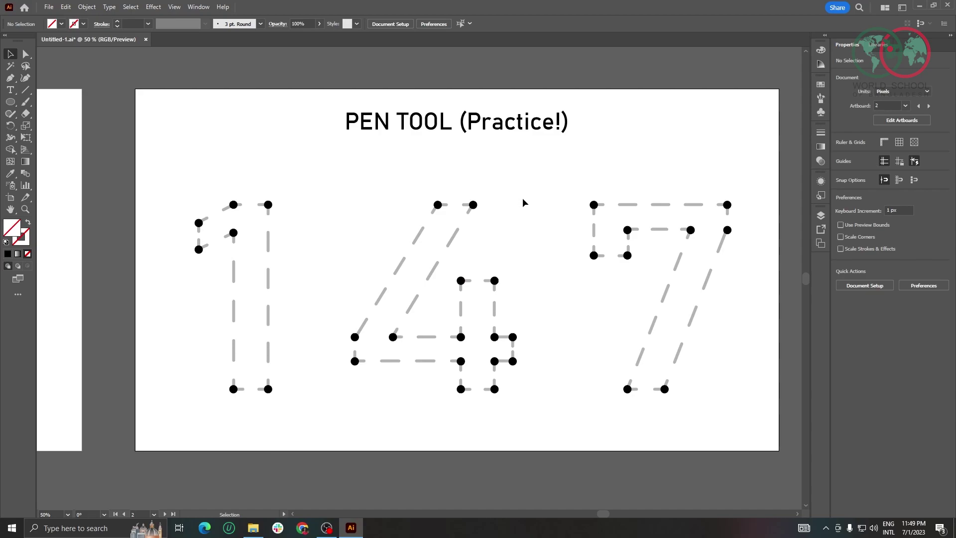
Draw a closed four-point shape with straight Pen tool segments in the empty area above the dotted digit 1
key(p)
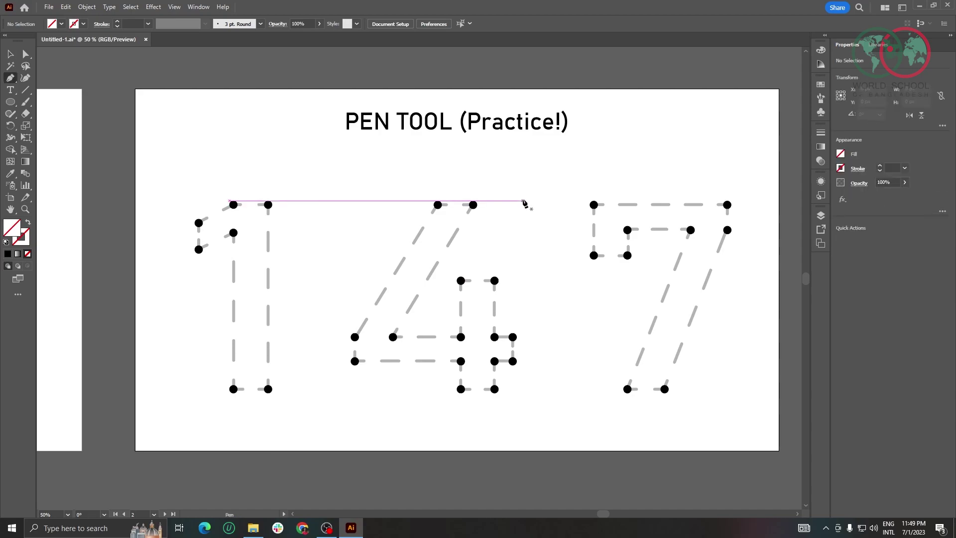
scroll(527, 207, left, 2)
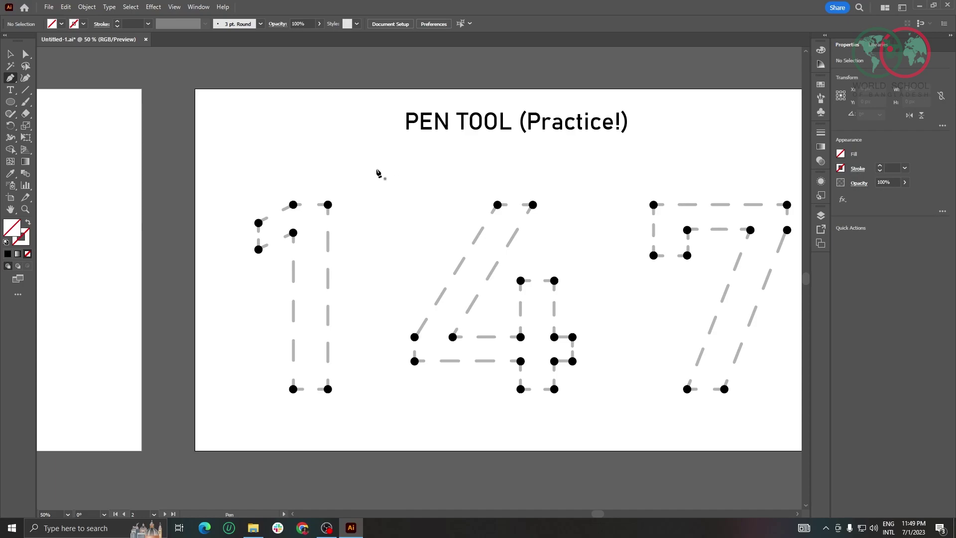
click(293, 129)
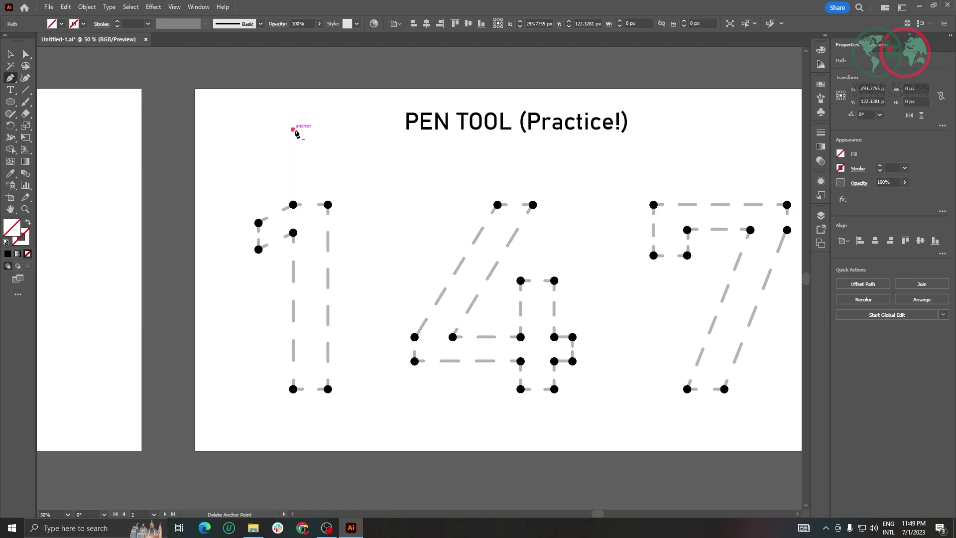
click(456, 173)
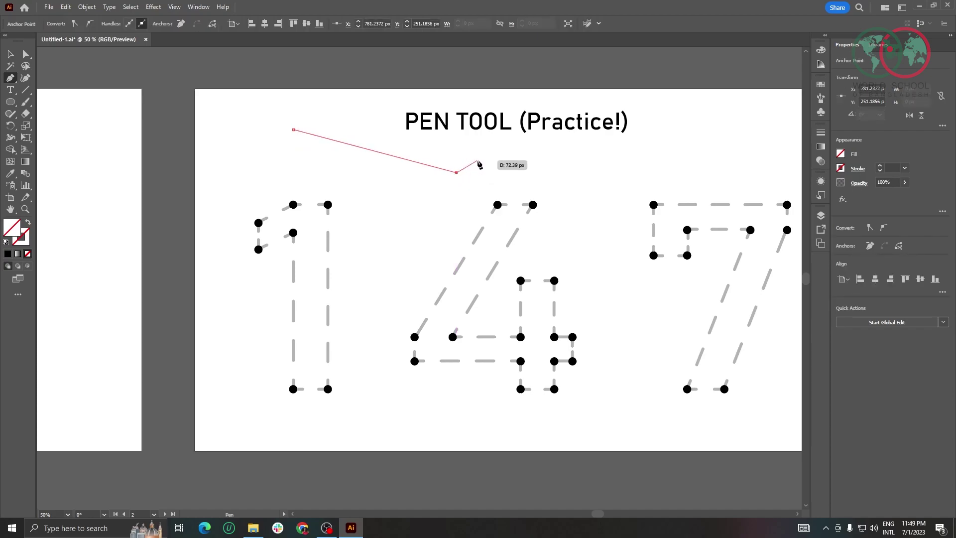
click(376, 107)
click(314, 107)
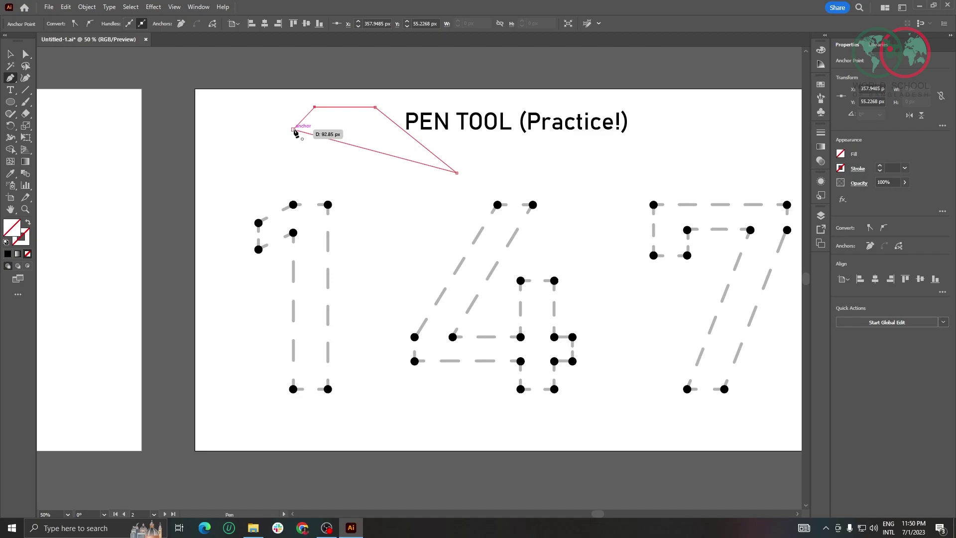
click(293, 129)
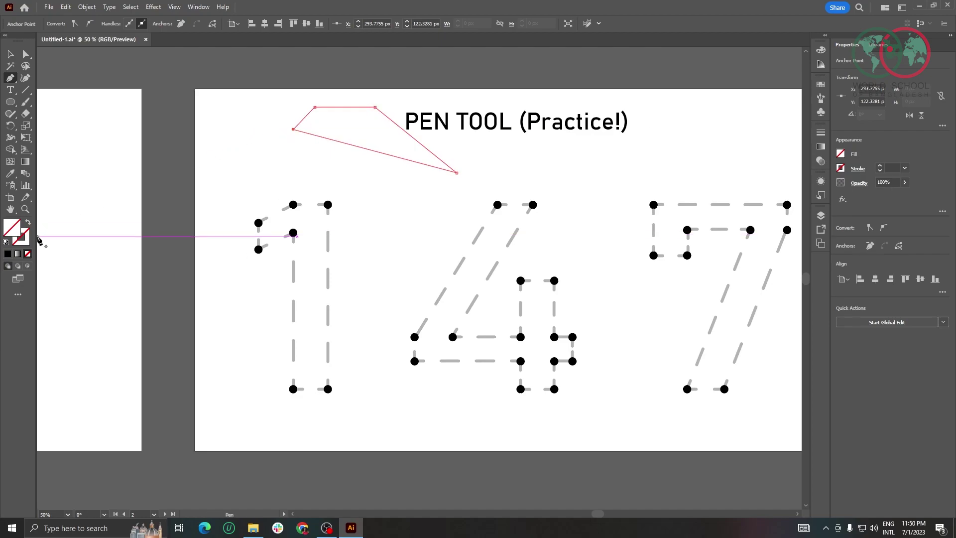
Fill the four-point shape above the digit 1 with solid black and delete the shape from the artboard
click(7, 253)
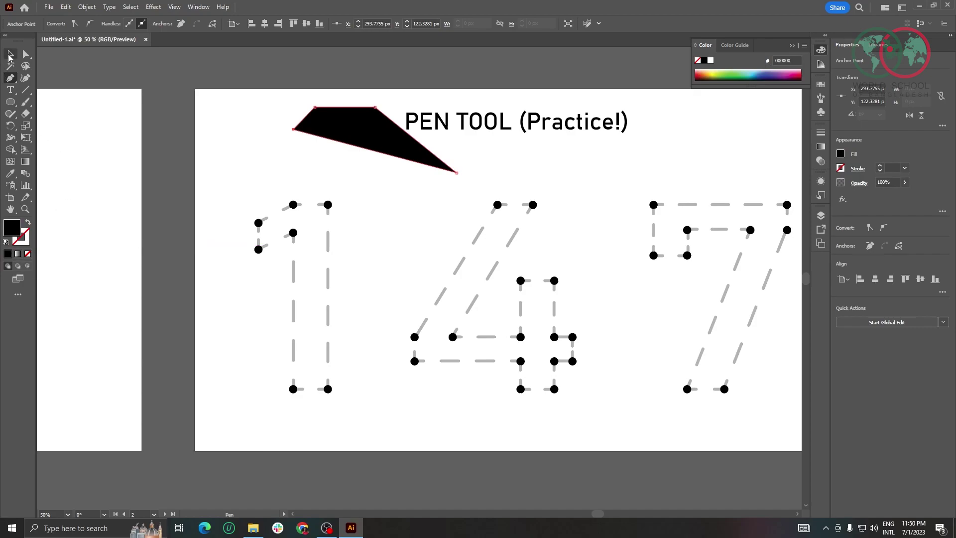
click(10, 55)
click(229, 120)
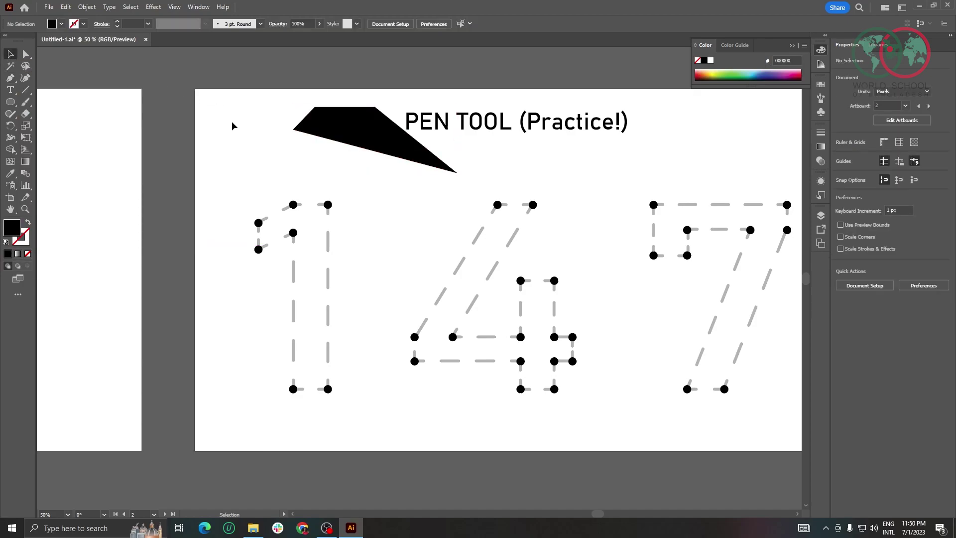
drag(373, 133, 303, 124)
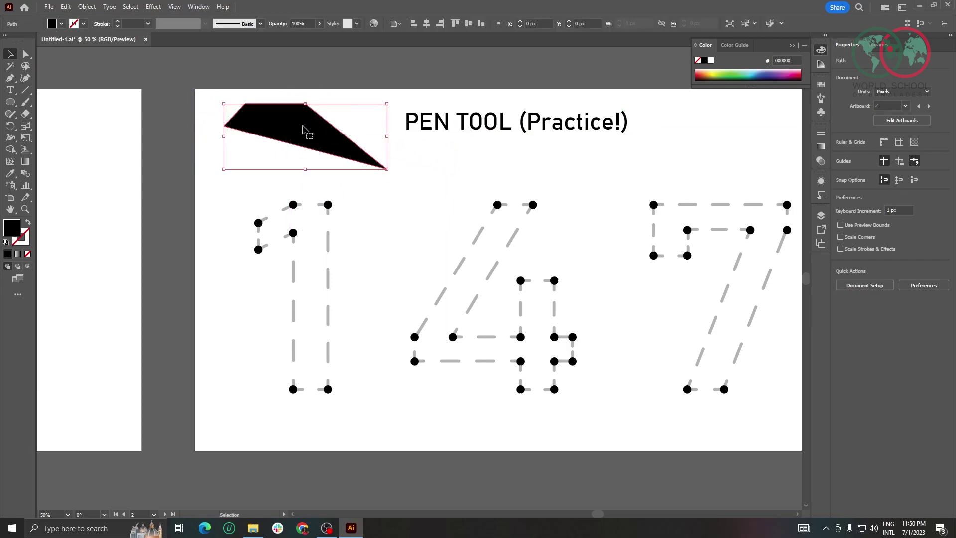
key(Delete)
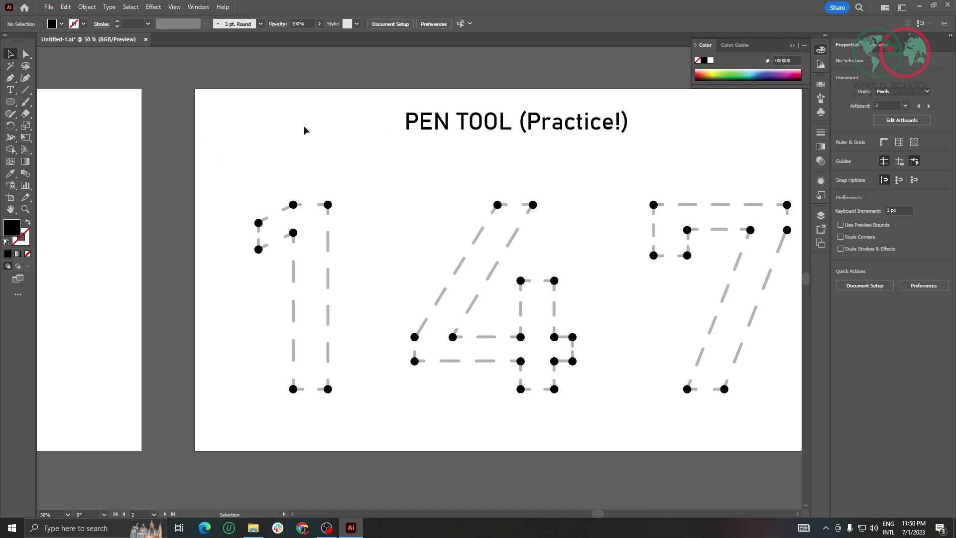
Start a Pen tool path with an anchor on the upper dot at the tip of the digit 1's flag
key(p)
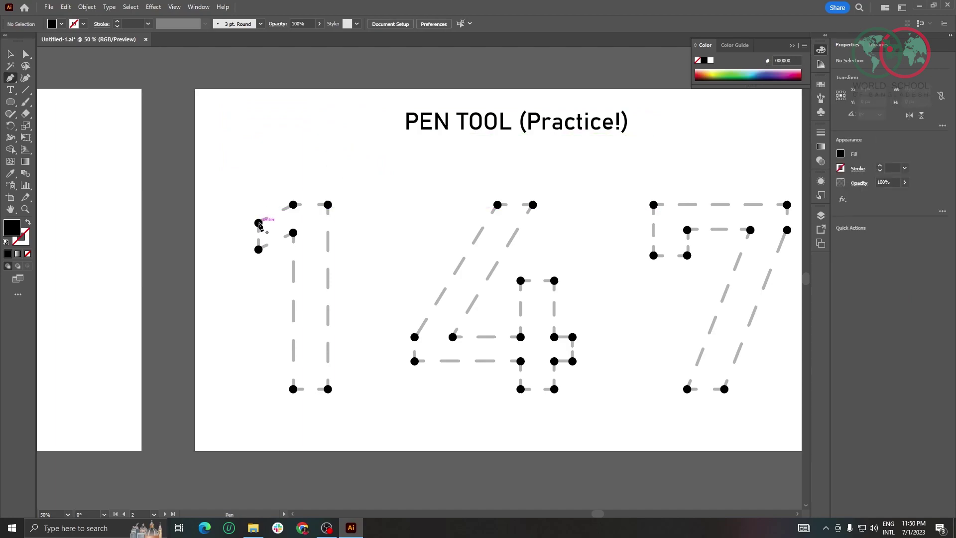
scroll(470, 269, right, 2)
scroll(470, 270, left, 2)
click(258, 223)
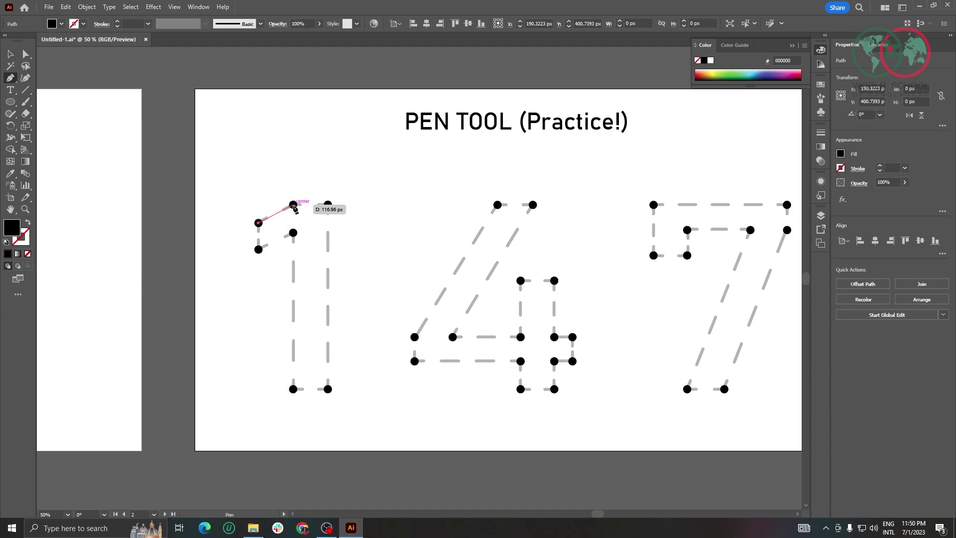
click(293, 205)
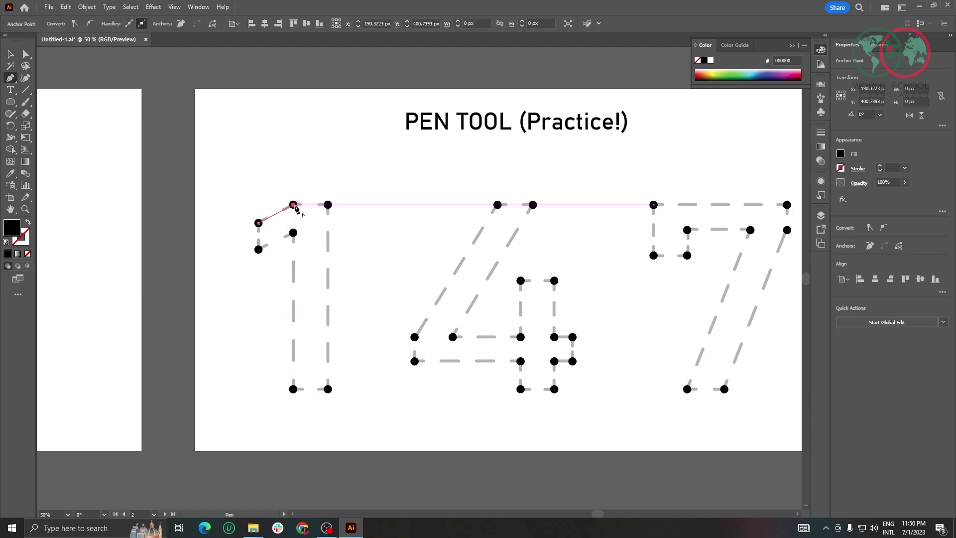
click(328, 205)
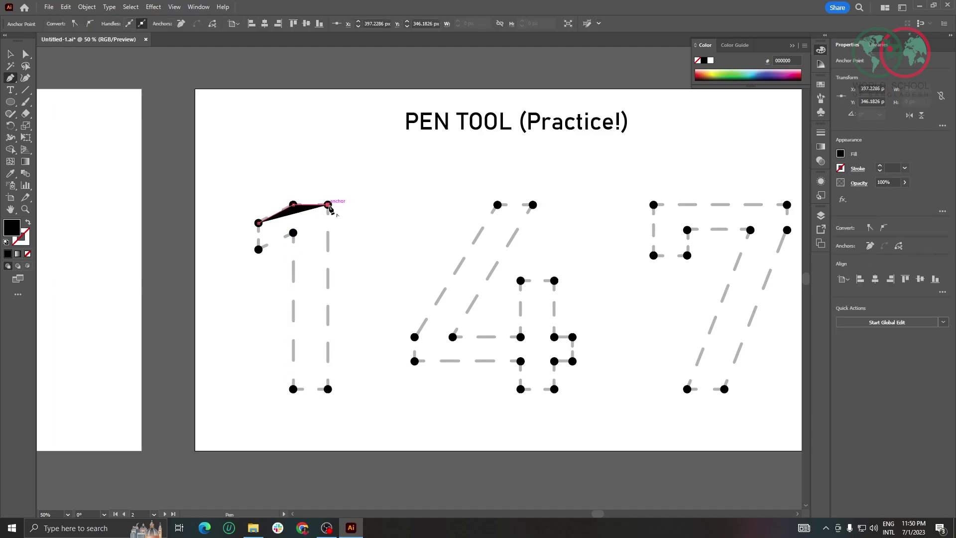
key(ctrl+z)
key(ctrl+z)
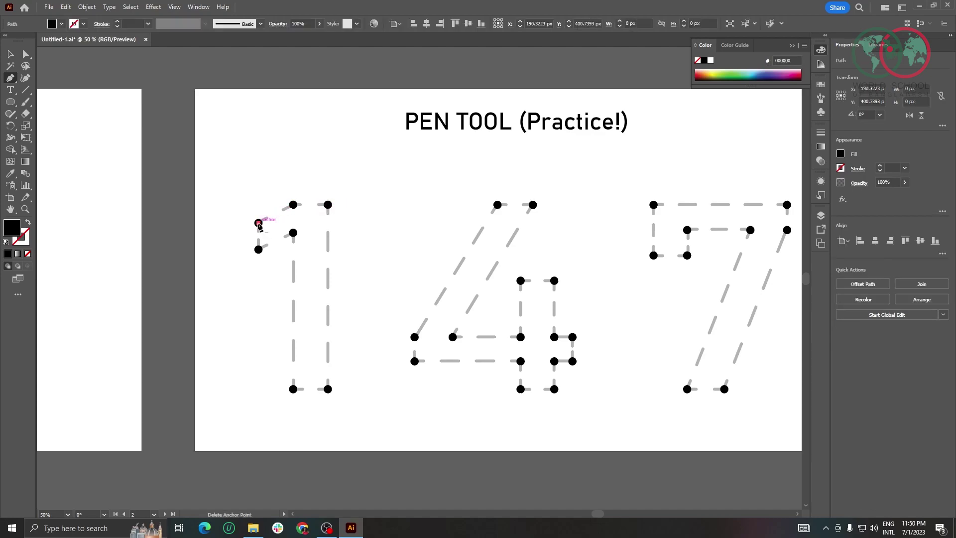
click(294, 206)
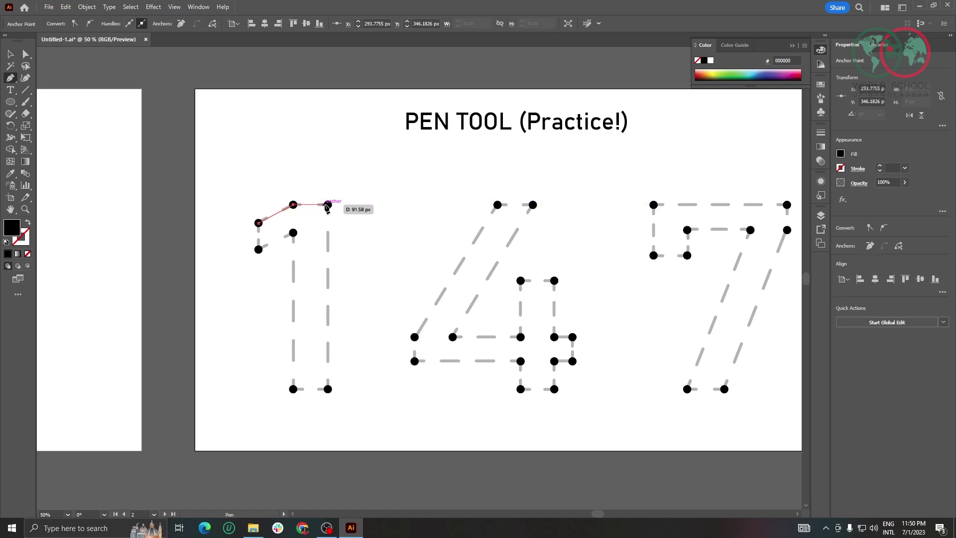
key(ctrl+z)
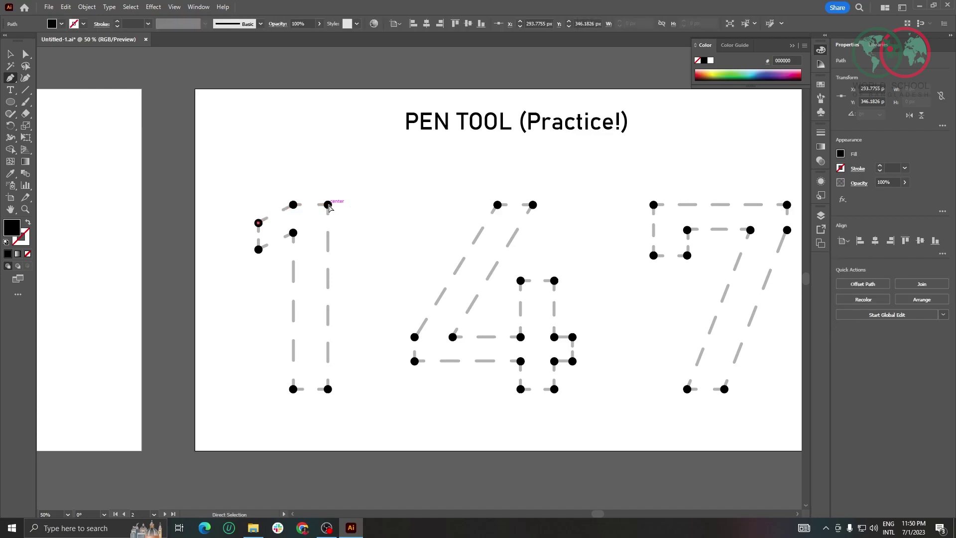
Continue the path with straight segments along the digit 1's top edge, down its right side and across its base
click(294, 205)
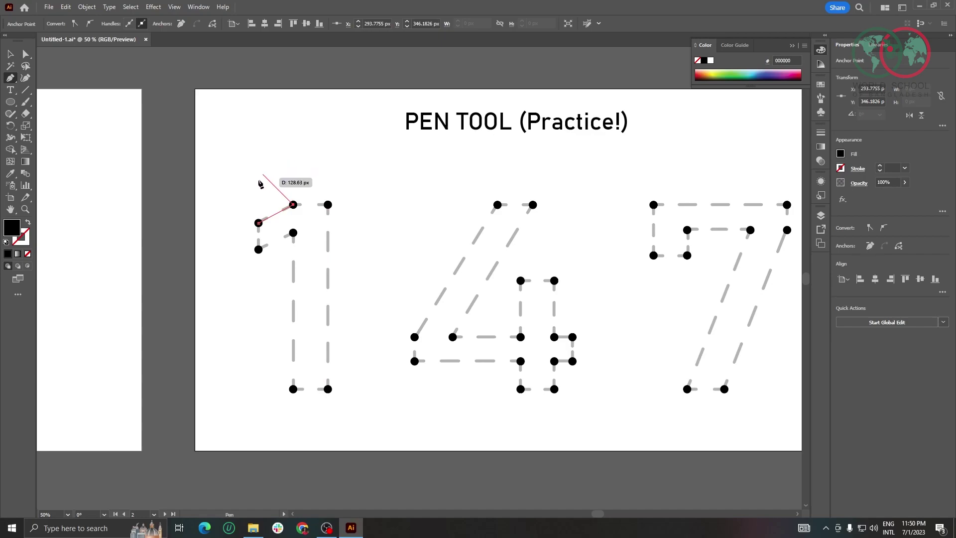
click(327, 204)
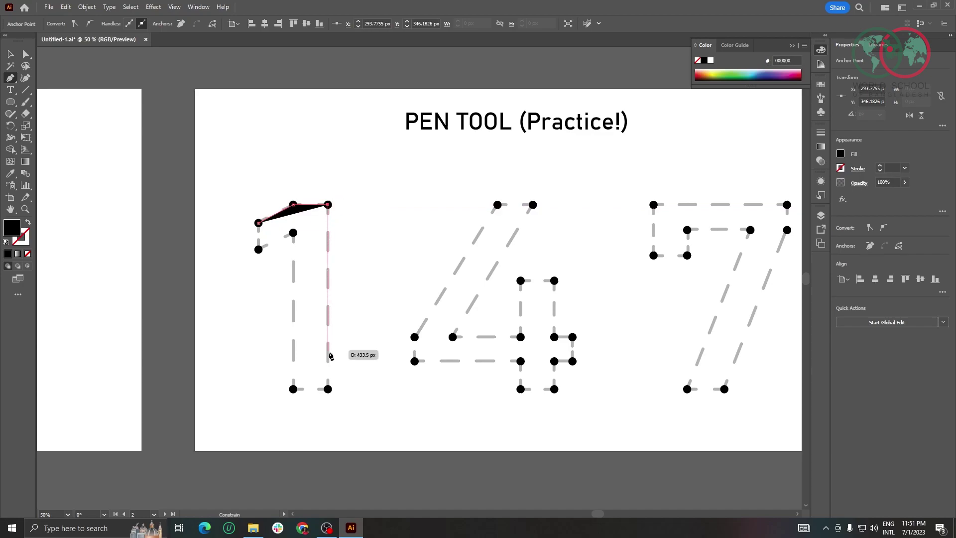
click(327, 388)
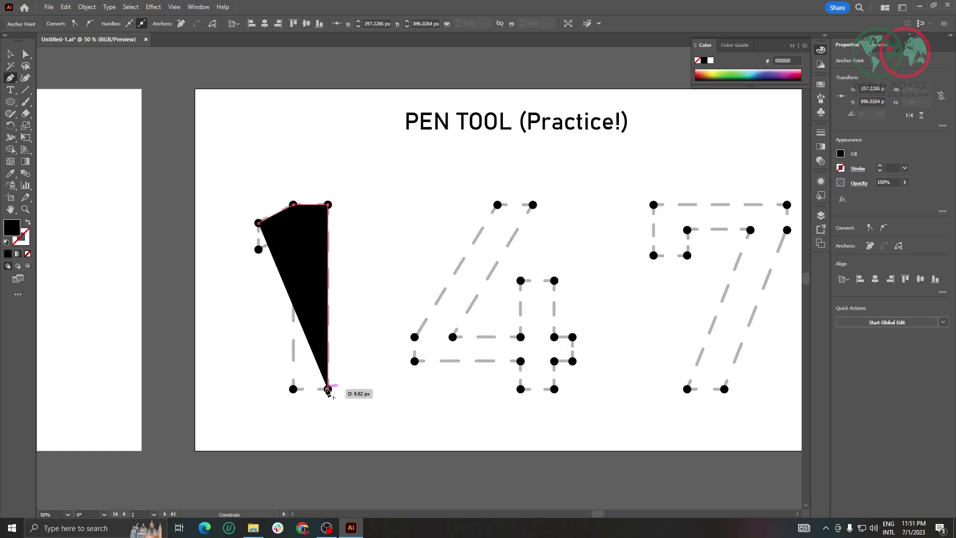
click(292, 389)
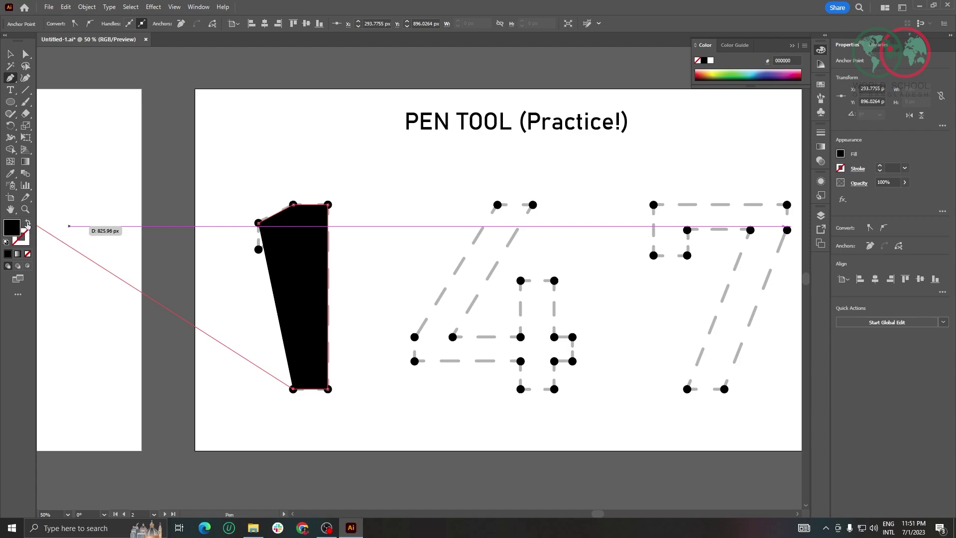
Swap the path to a black stroke without fill and close the digit 1 outline through its remaining dots
click(28, 225)
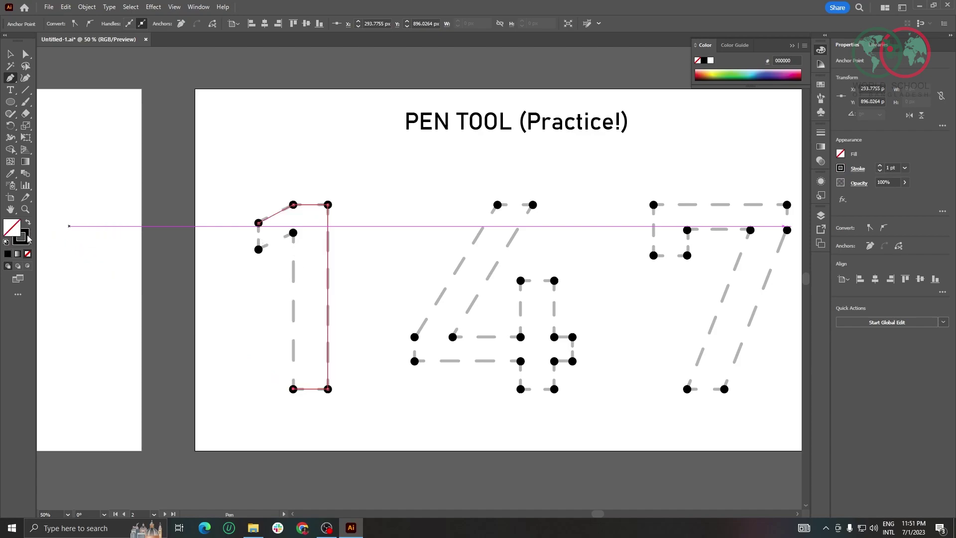
click(26, 237)
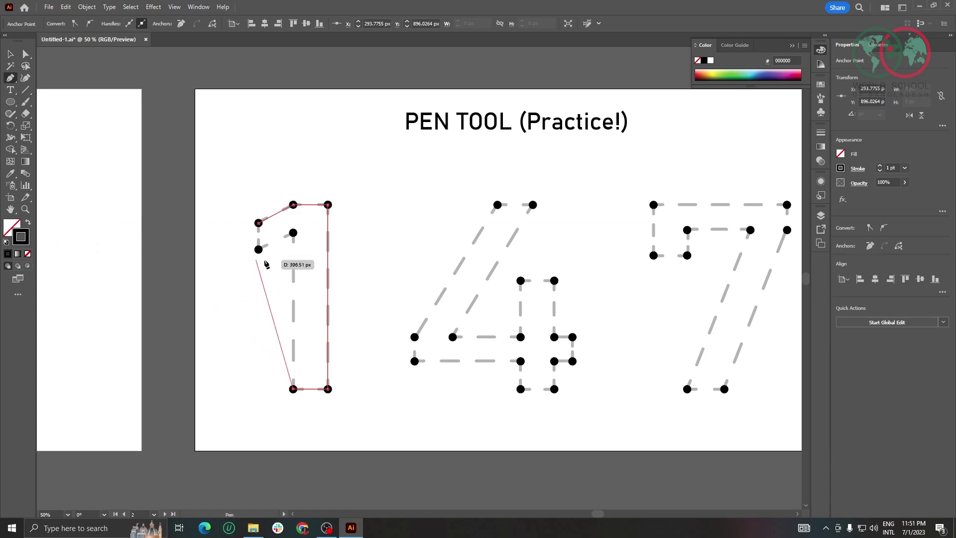
click(294, 232)
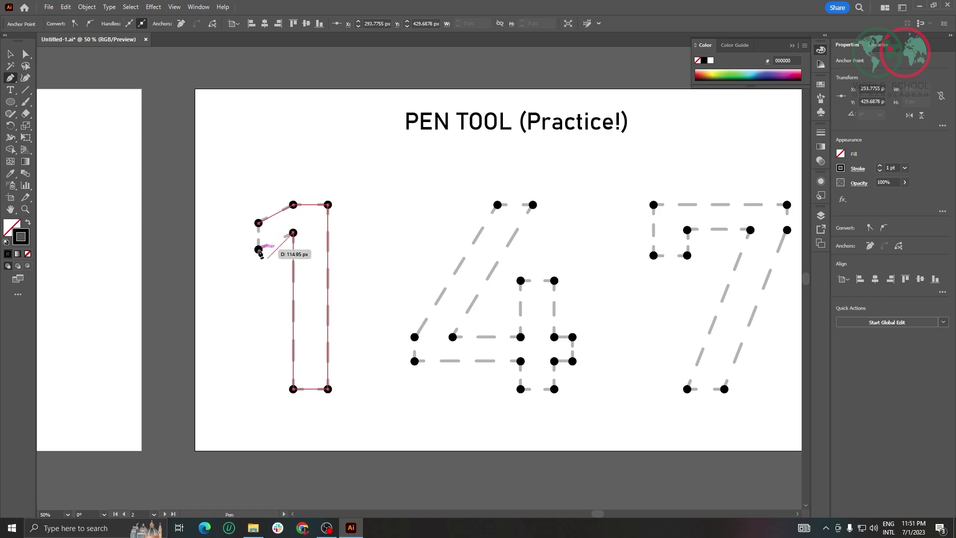
click(258, 250)
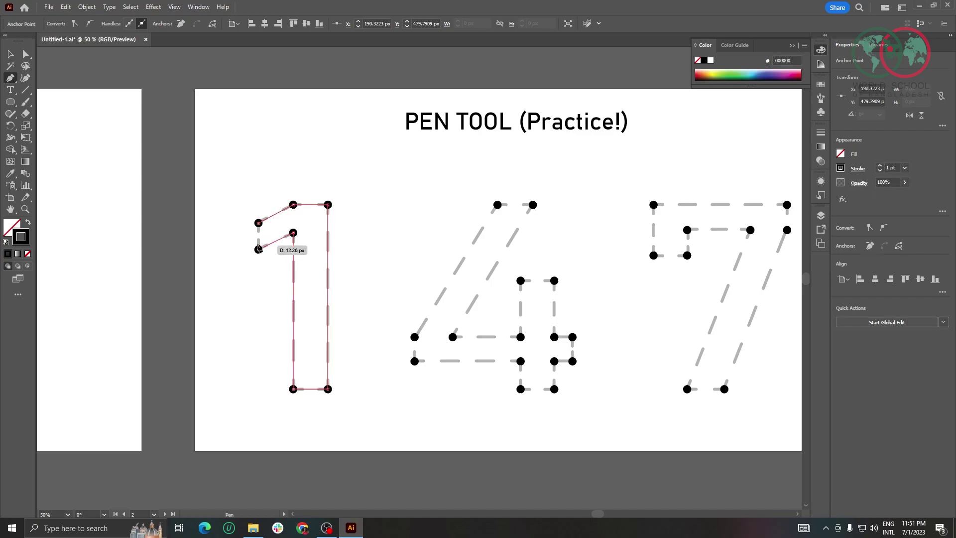
click(258, 222)
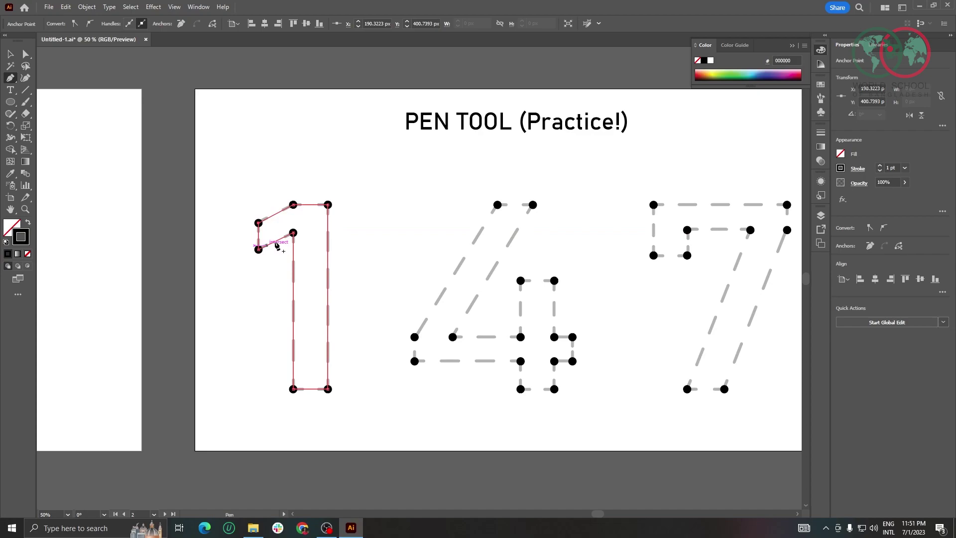
Set the digit 1 outline's stroke weight to 8 pt and deselect the outline
click(274, 269)
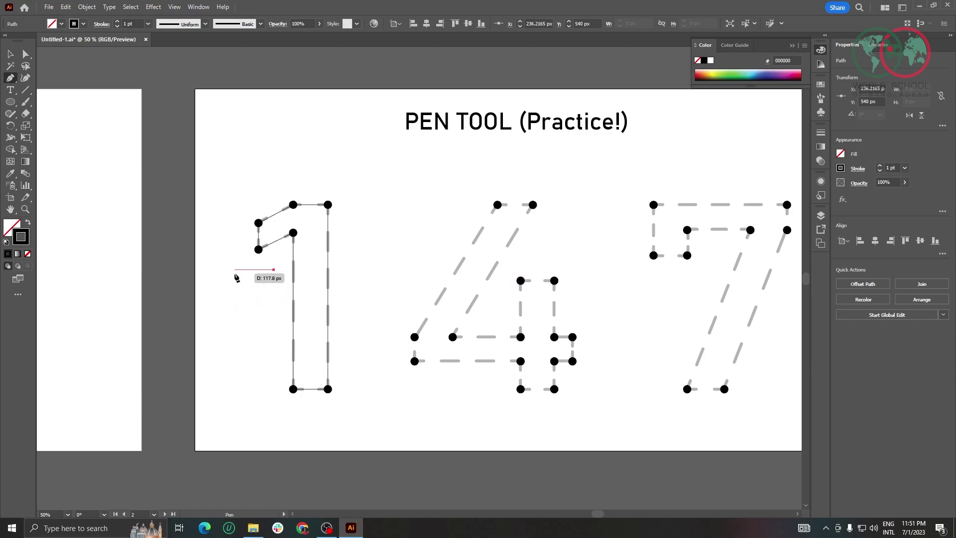
key(ctrl+z)
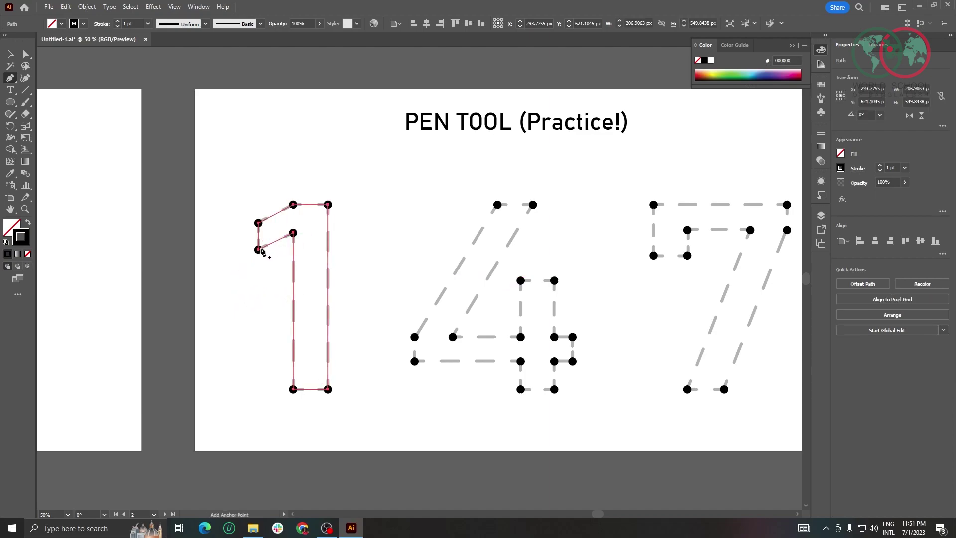
click(10, 54)
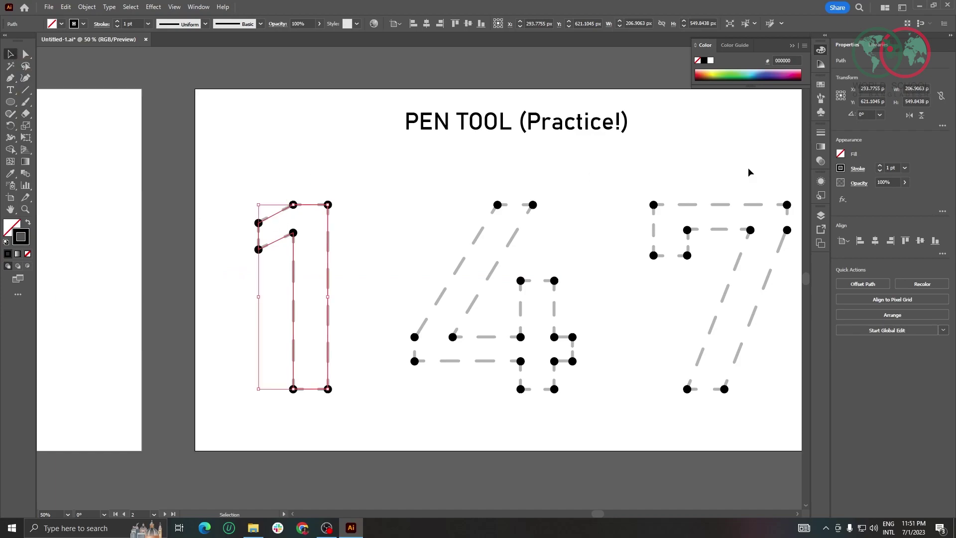
click(880, 166)
click(880, 166)
click(879, 166)
click(879, 166)
click(880, 166)
click(879, 167)
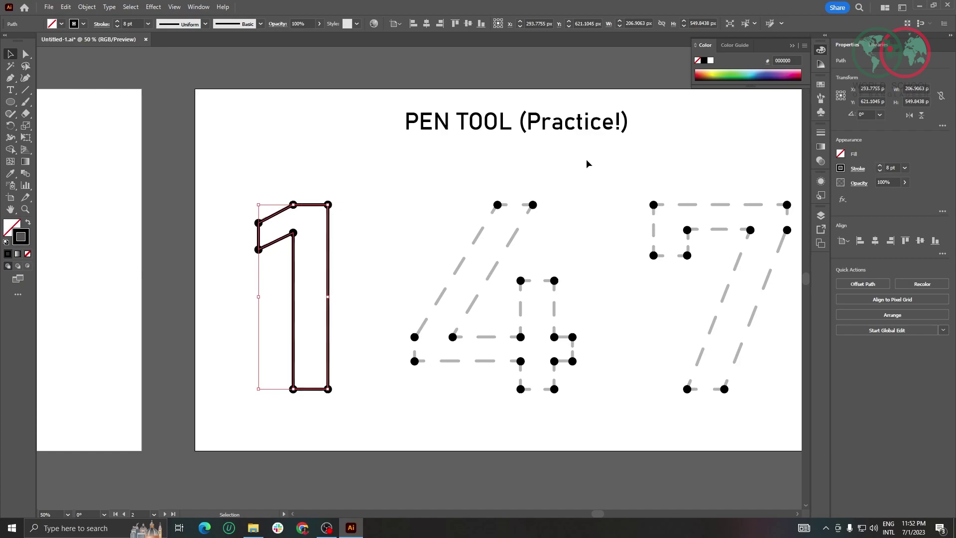
click(399, 188)
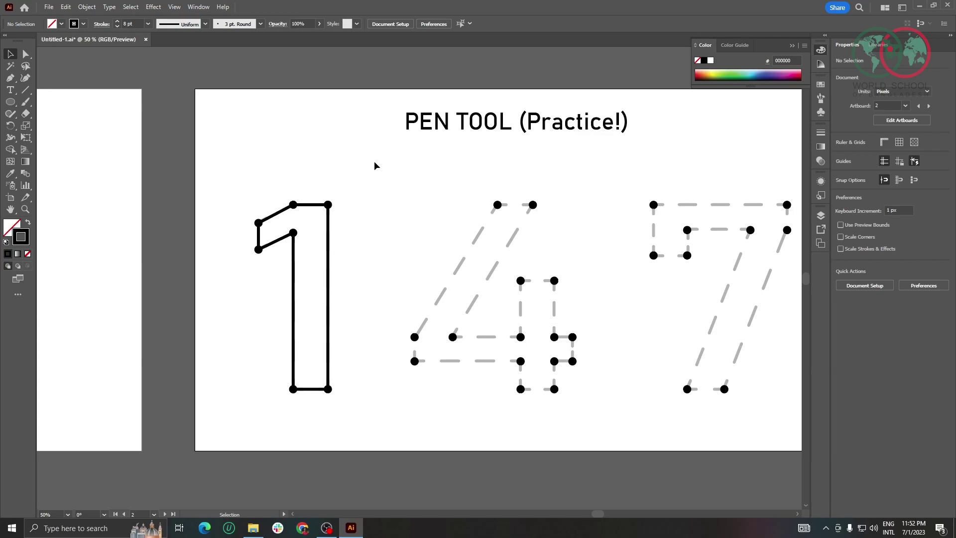
Start a Pen tool path at the digit 4's upper-left dot and trace its top edge, inner diagonal and inner crossbar edge
scroll(357, 282, up, 1)
scroll(357, 283, down, 2)
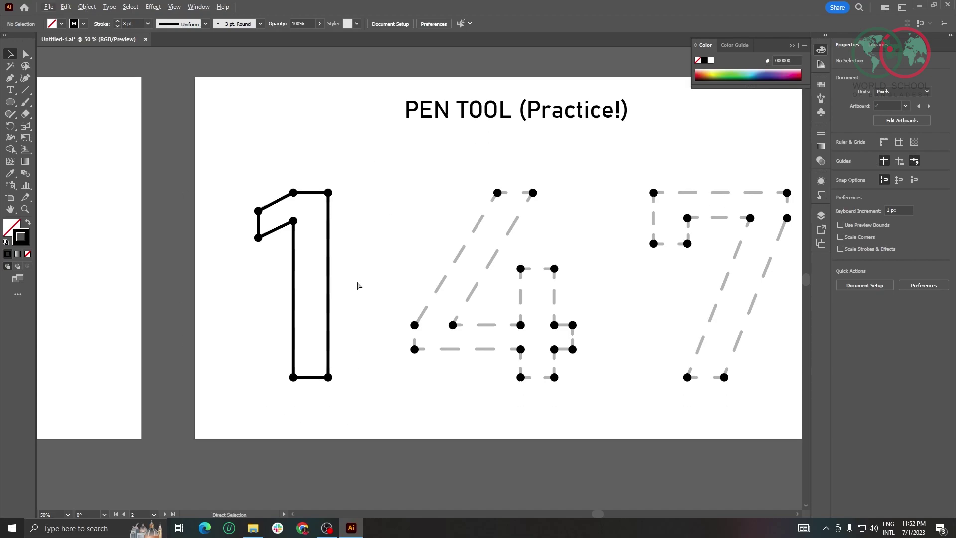
scroll(359, 289, right, 4)
scroll(360, 297, up, 1)
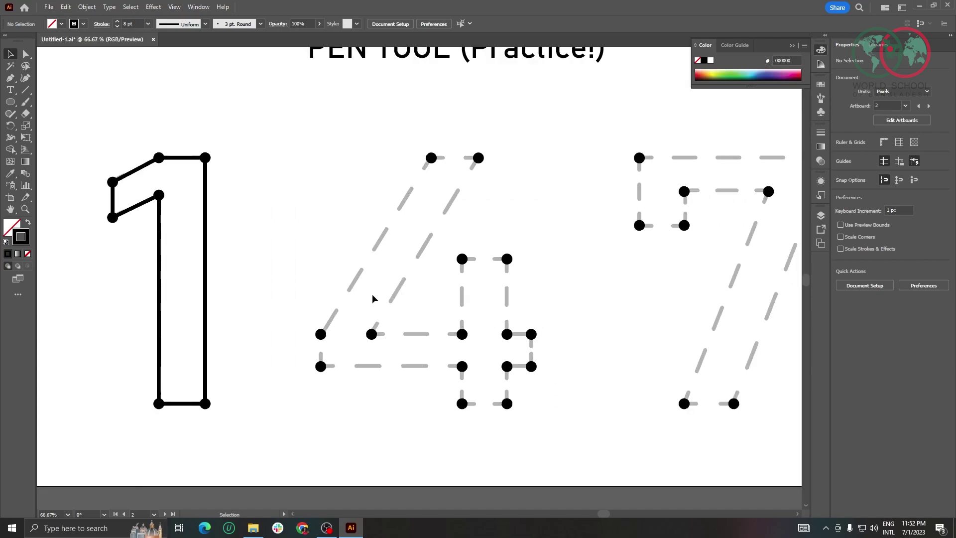
key(p)
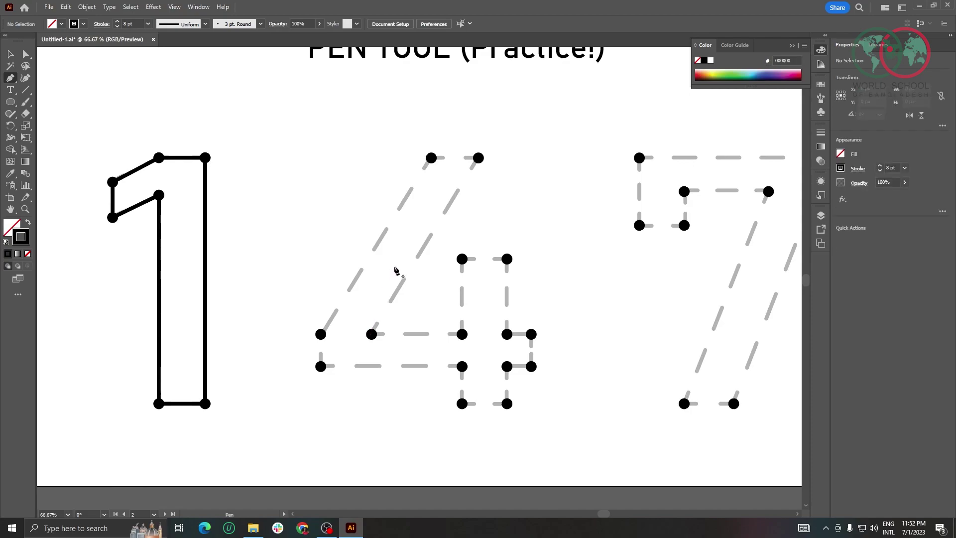
click(431, 159)
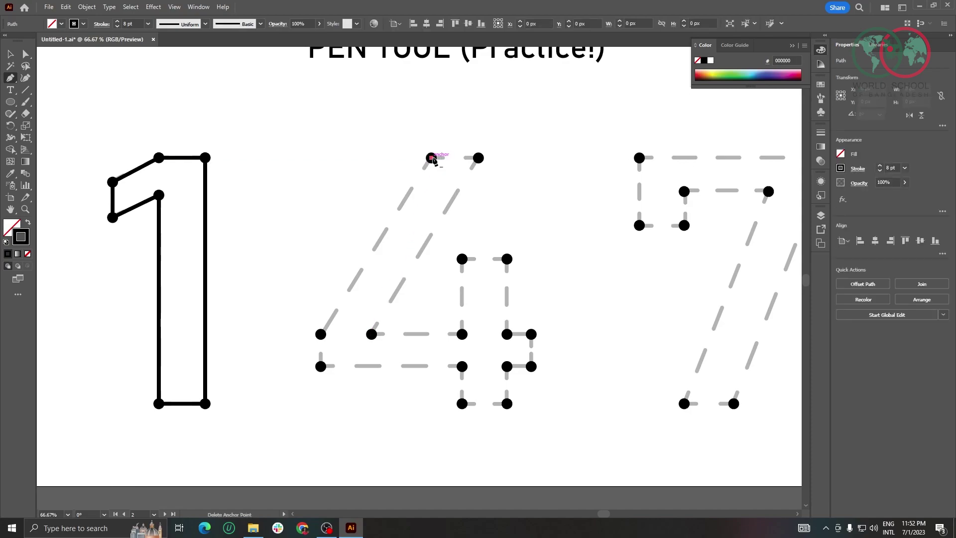
click(478, 158)
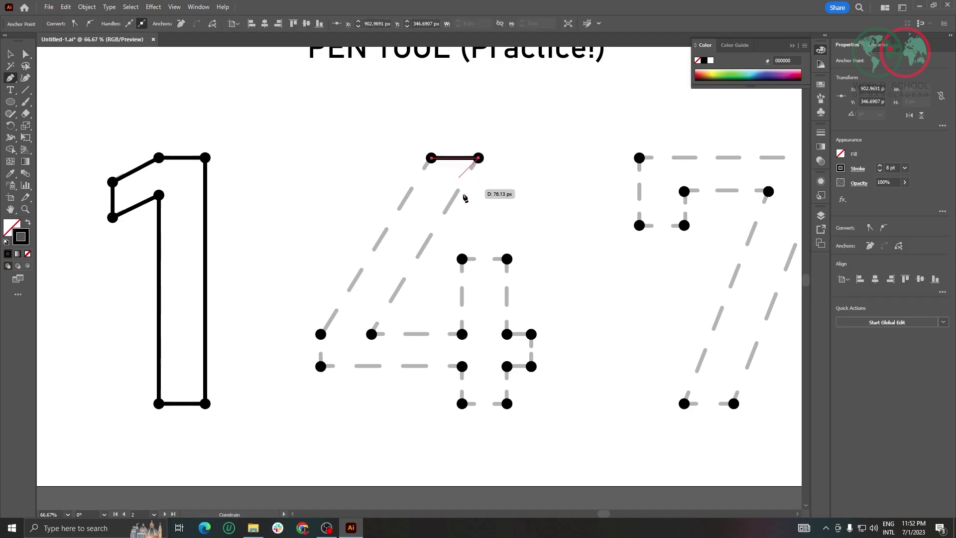
click(371, 334)
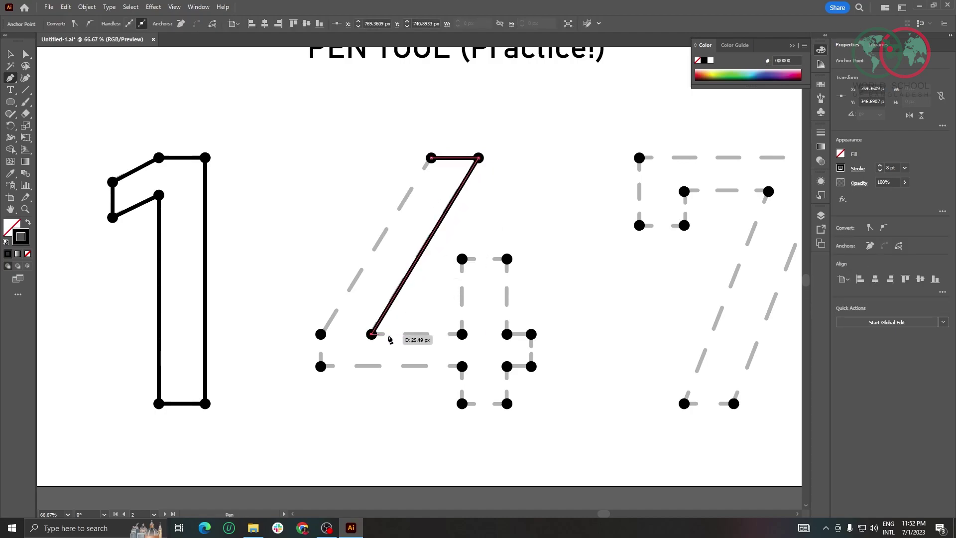
click(462, 334)
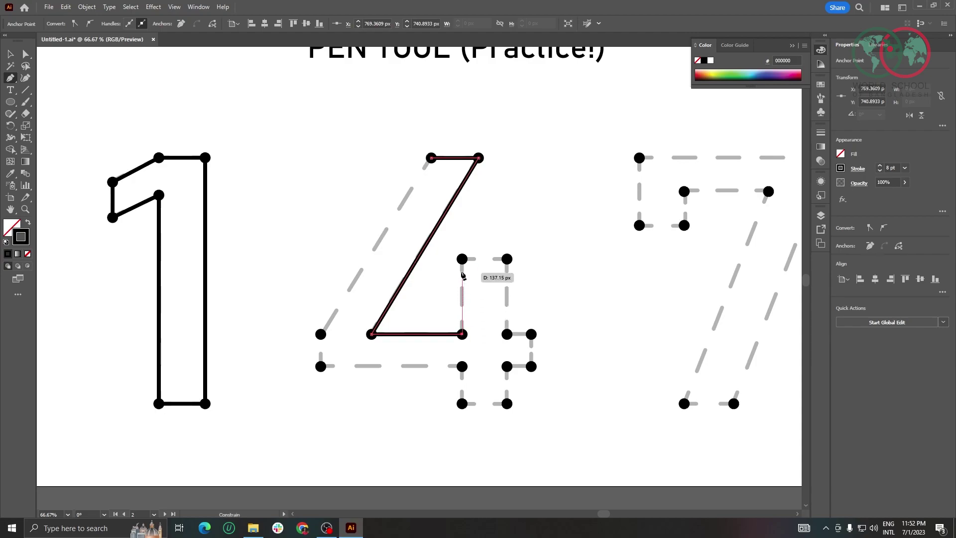
Continue the digit 4 path with straight segments around the stem's upper part and the short crossbar stub on its right
click(462, 258)
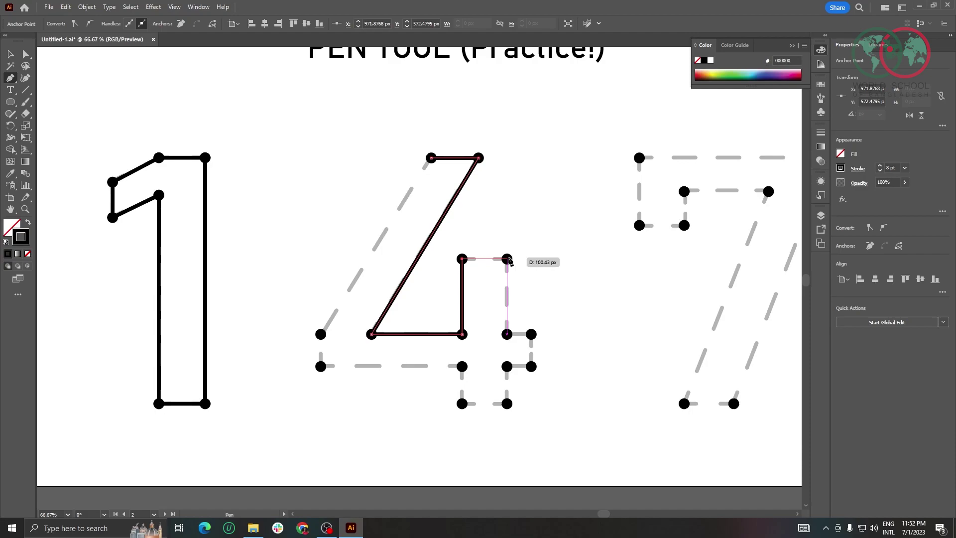
click(506, 258)
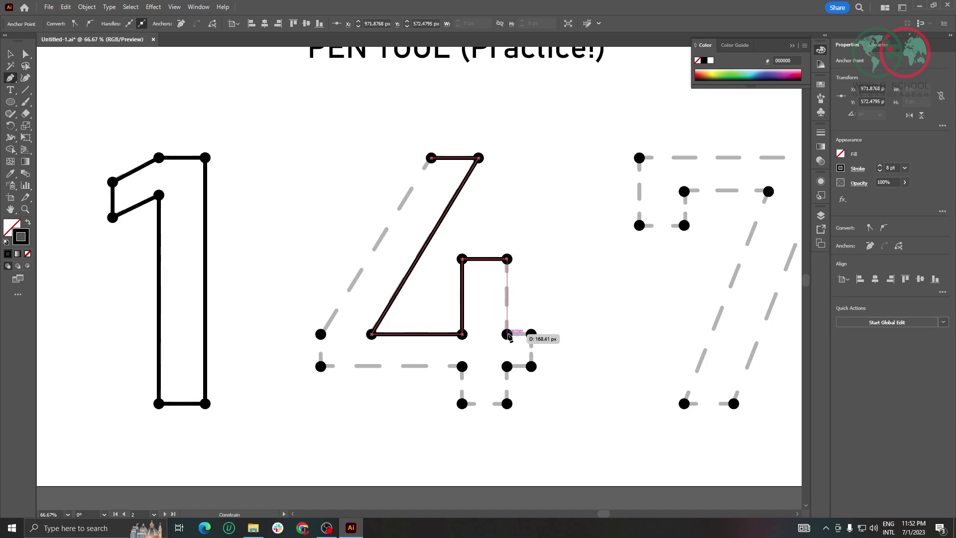
click(507, 334)
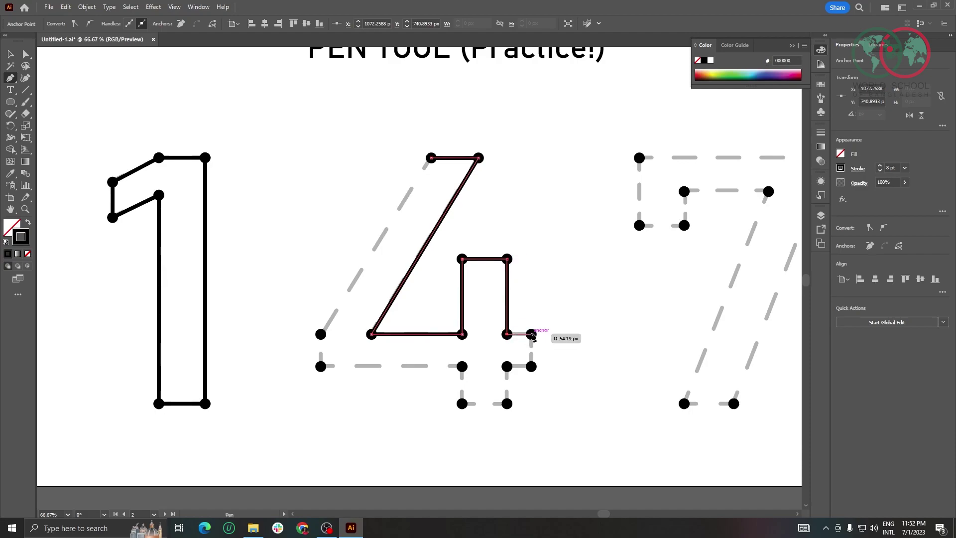
click(531, 333)
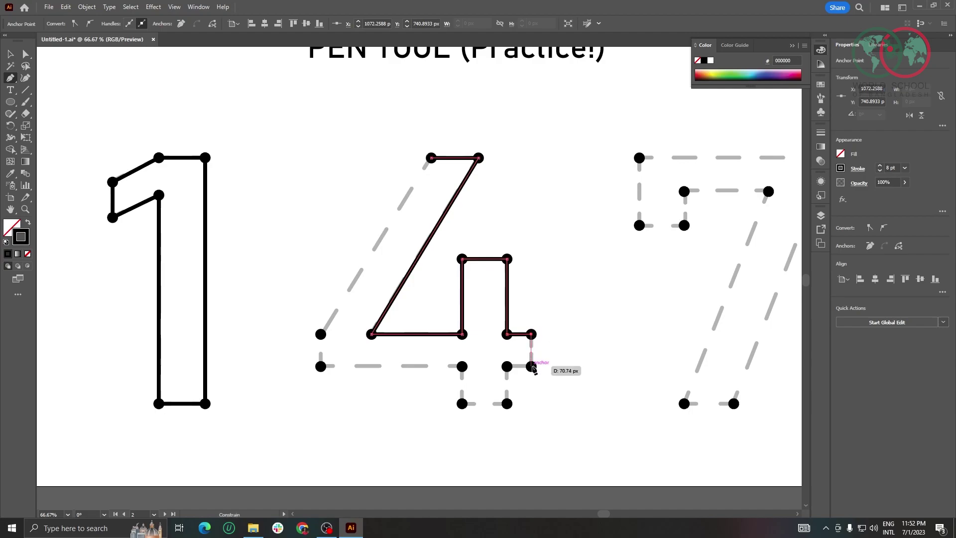
click(531, 366)
click(506, 366)
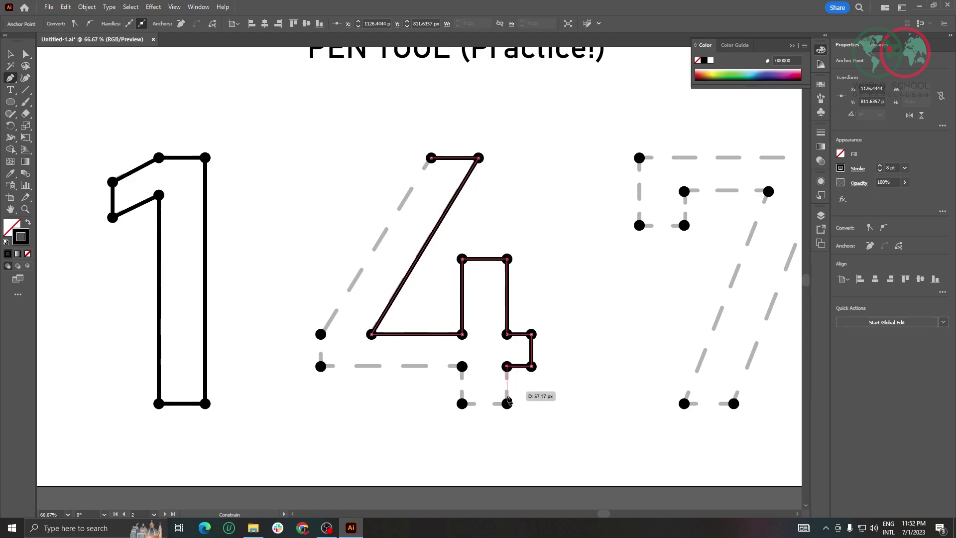
Trace the digit 4's stem base, lower crossbar edge and left end, close the outline along the outer diagonal, and deselect it
click(506, 403)
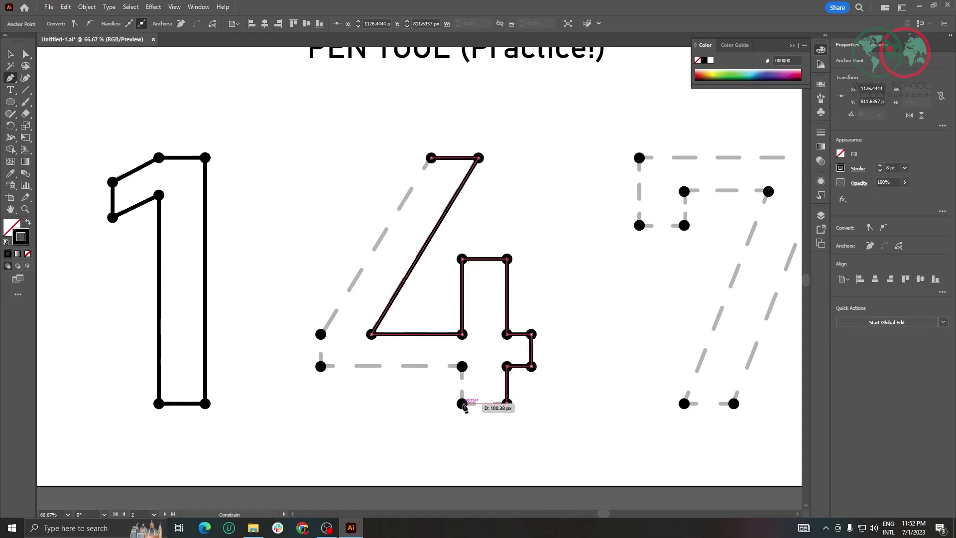
click(462, 403)
click(461, 367)
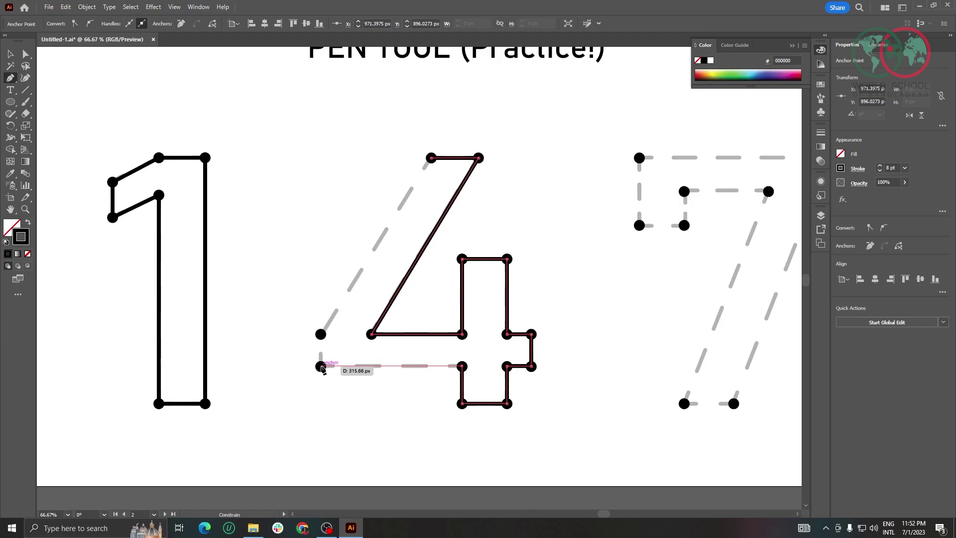
click(321, 366)
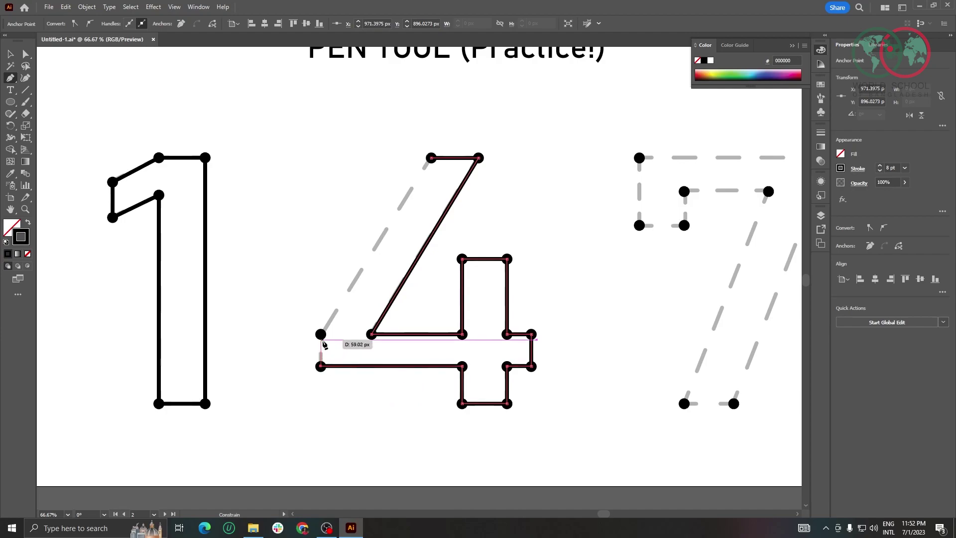
click(321, 334)
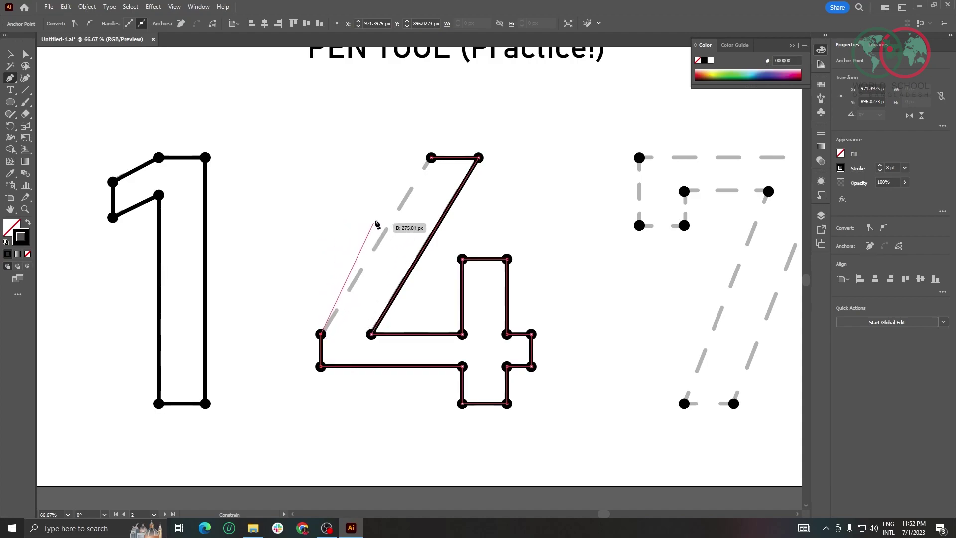
click(426, 167)
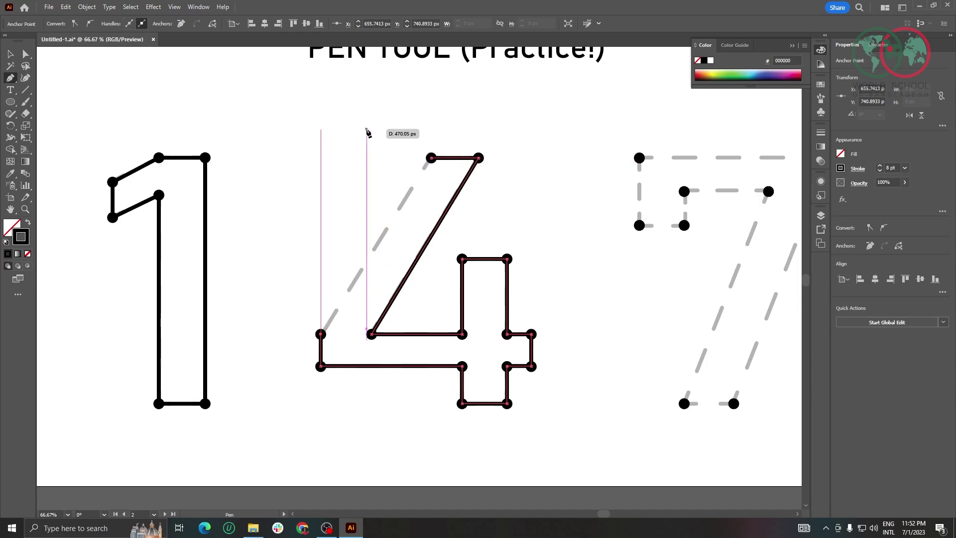
click(431, 159)
key(v)
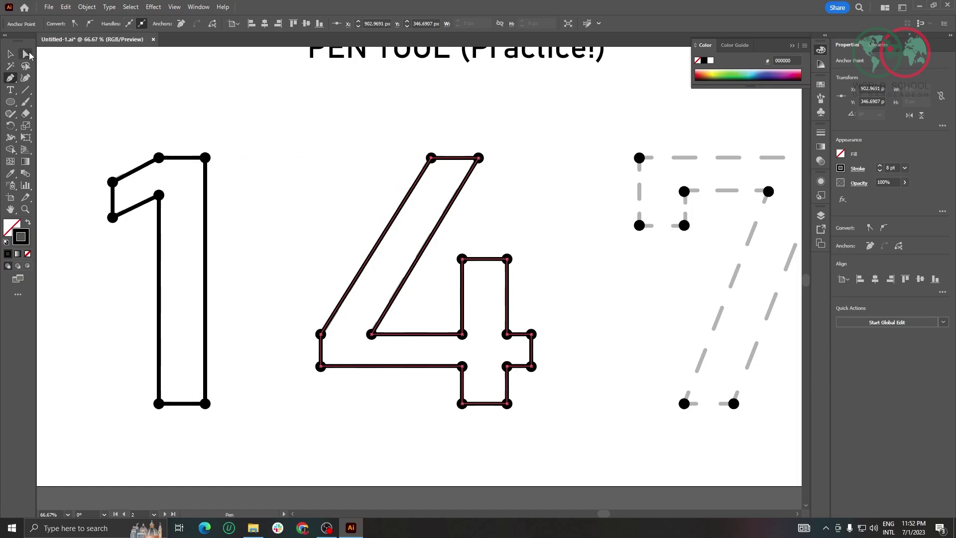
click(273, 163)
Start a Pen tool path at the digit 7's lower-left flag dot and trace its left end, top, right side, outer diagonal and base
scroll(268, 184, down, 1)
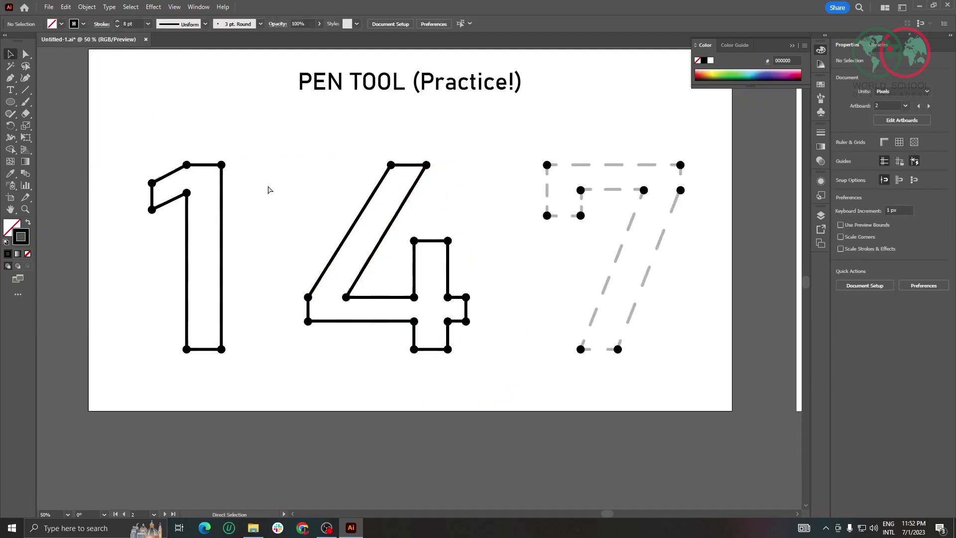
scroll(425, 231, right, 3)
scroll(447, 234, up, 1)
scroll(443, 237, right, 1)
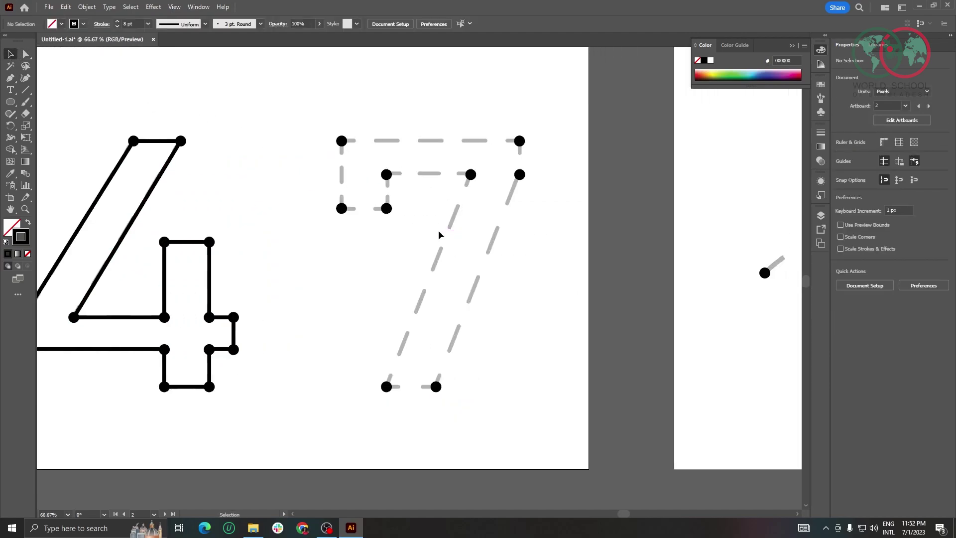
key(p)
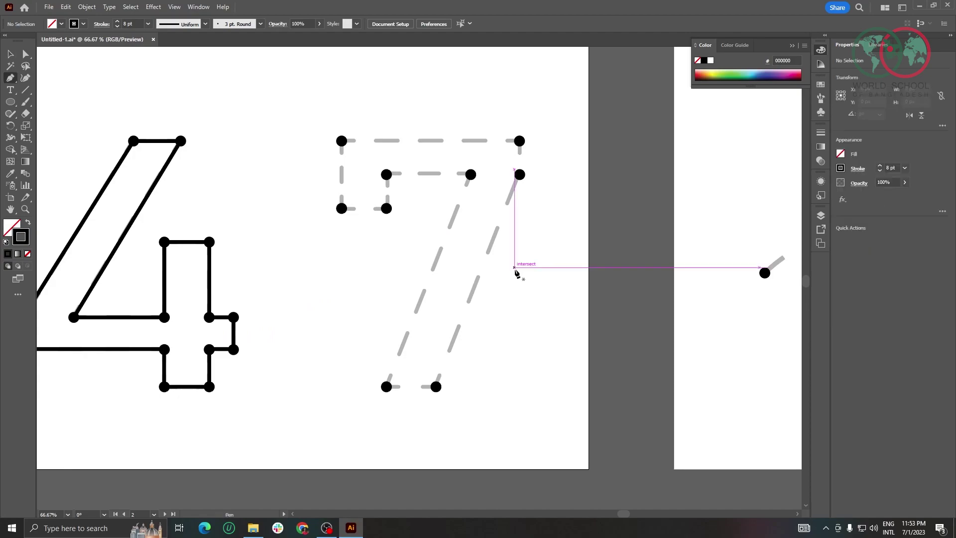
click(342, 208)
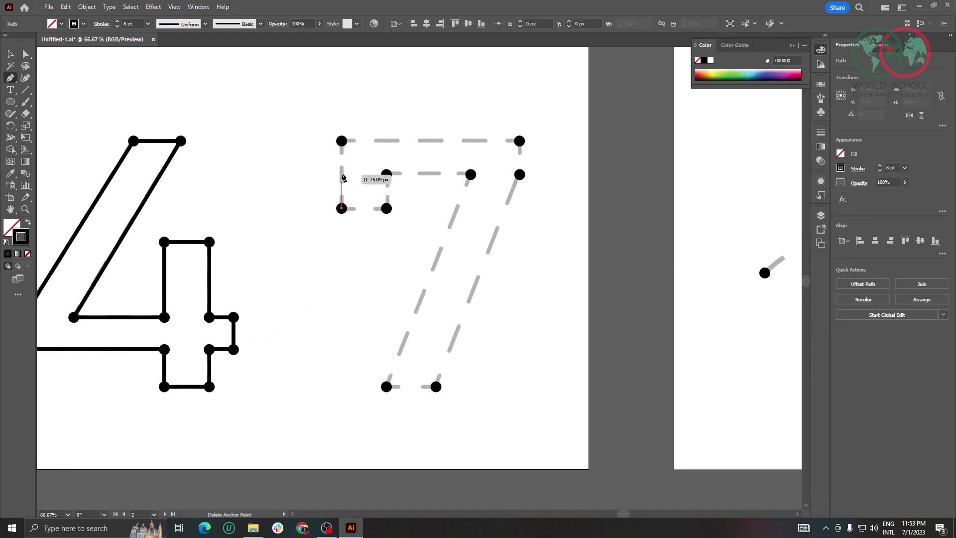
click(341, 140)
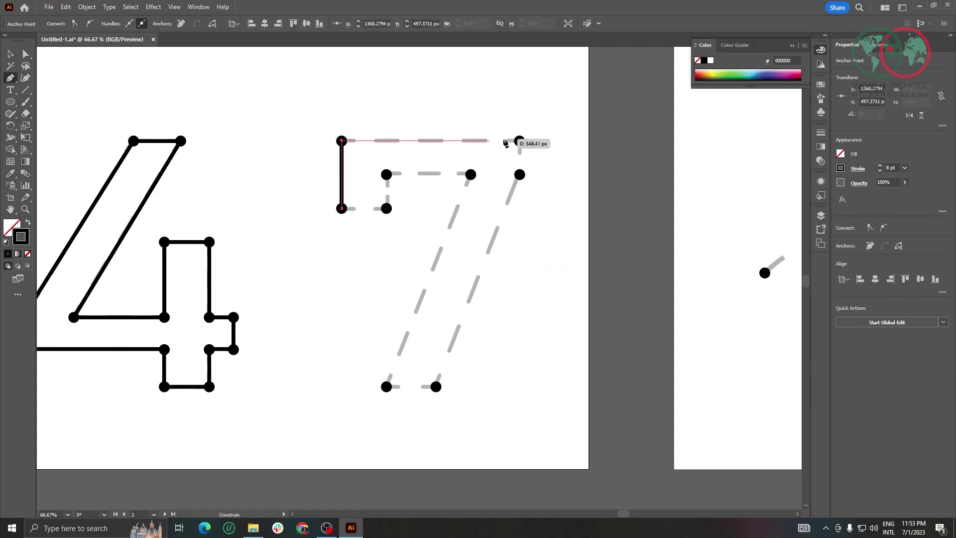
click(519, 141)
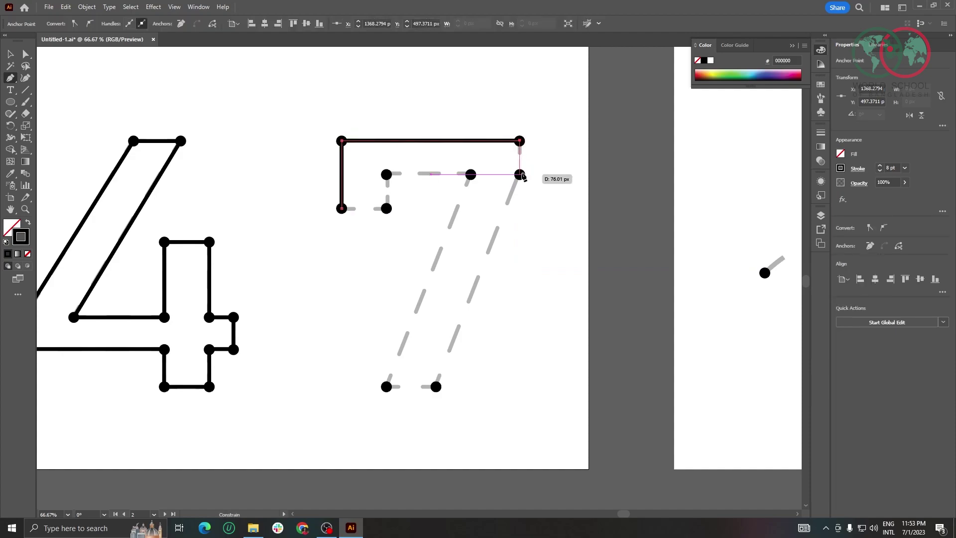
click(519, 175)
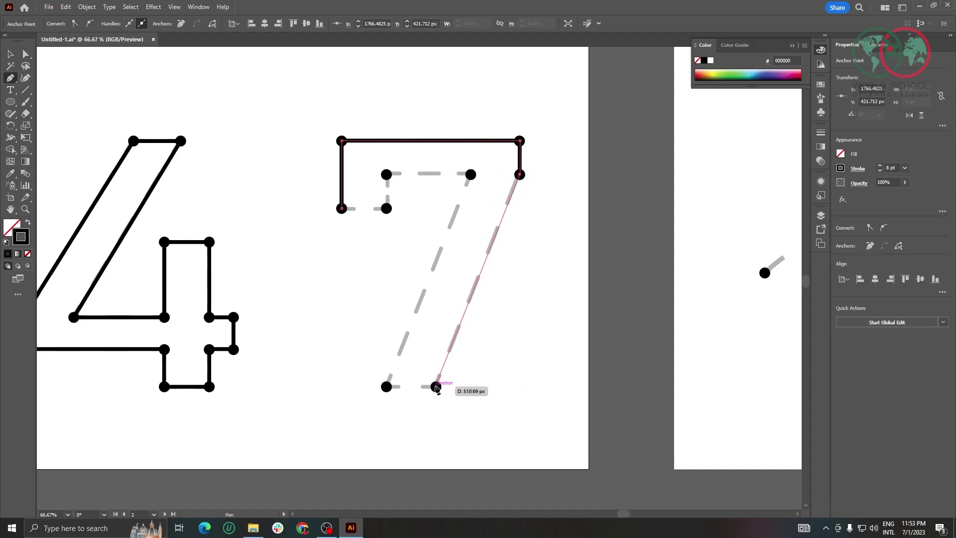
click(436, 387)
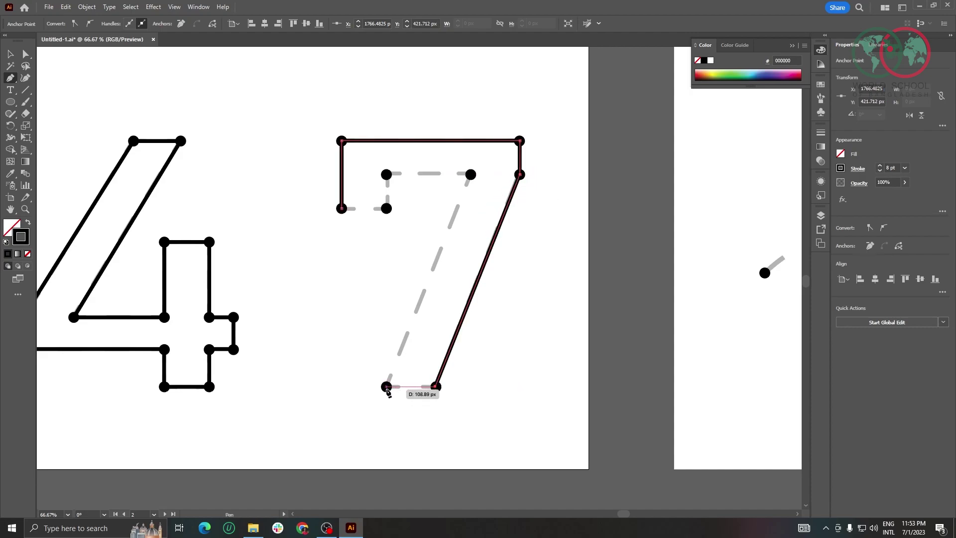
click(386, 386)
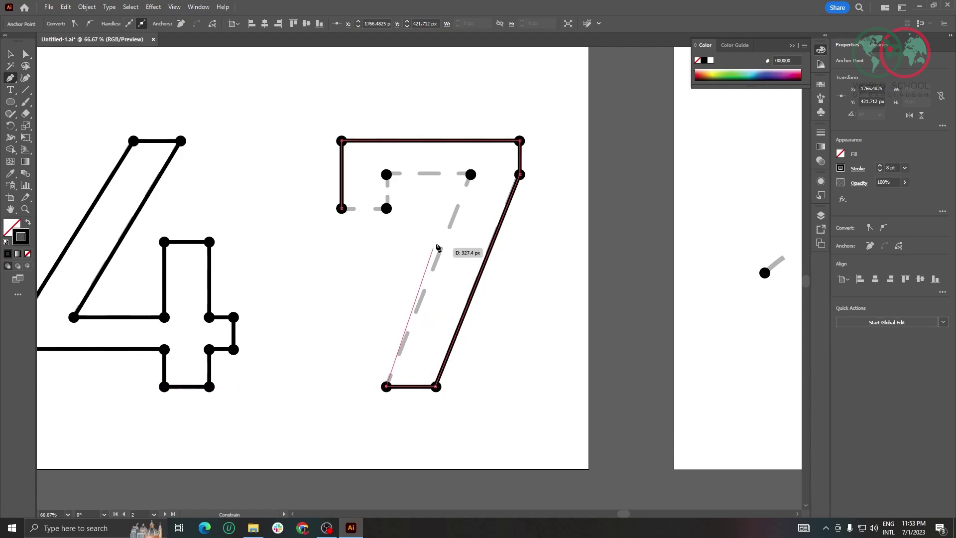
Close the digit 7 outline along its inner diagonal, inner top edge and flag bottom, and switch to the Selection tool
click(470, 175)
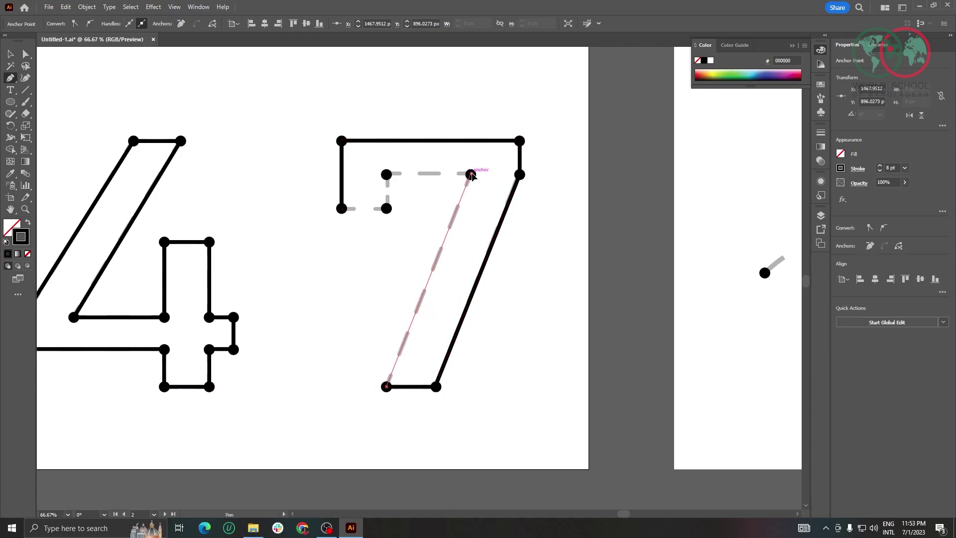
click(386, 174)
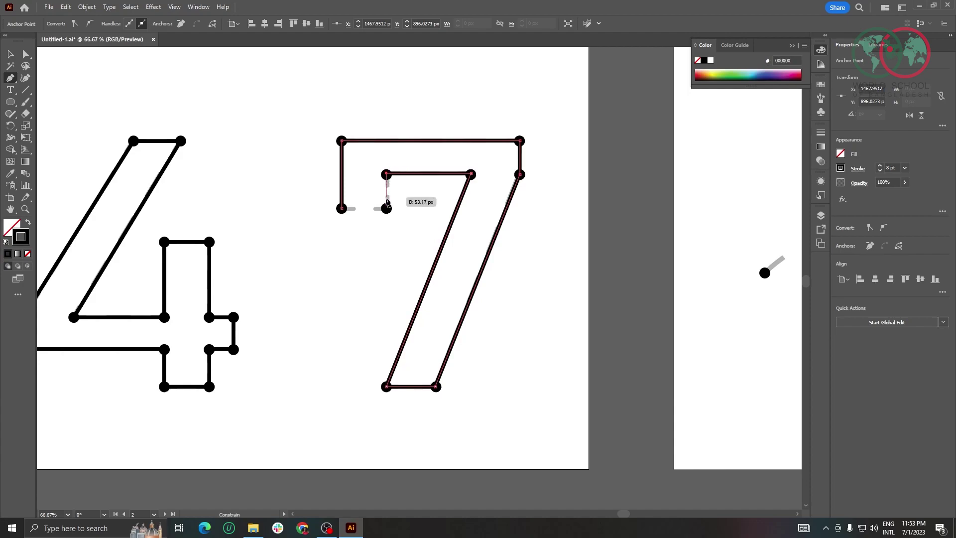
click(386, 209)
click(342, 208)
click(12, 55)
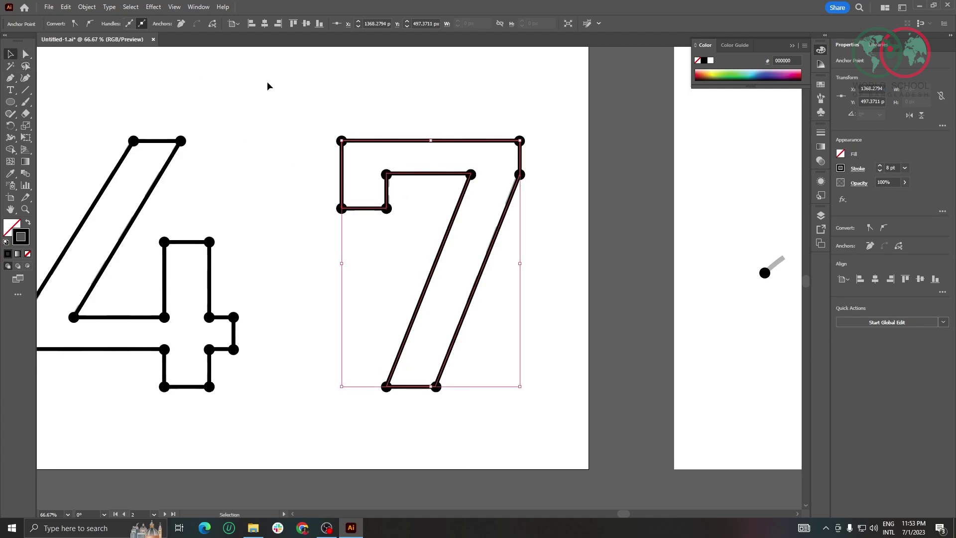
Deselect the digit 7 outline and bring the curve practice artboard, Artboard 1 copy 2, into full view
click(347, 106)
scroll(391, 103, down, 5)
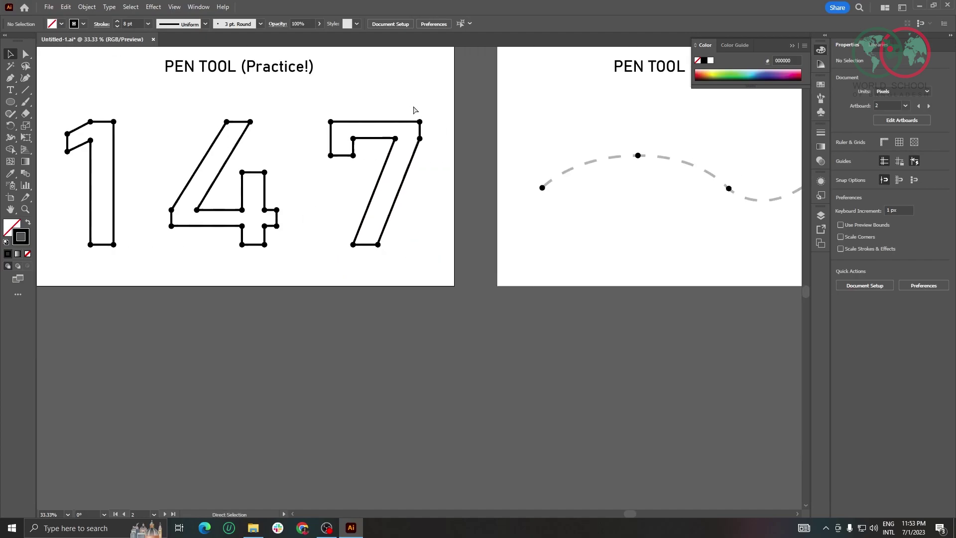
scroll(409, 237, right, 5)
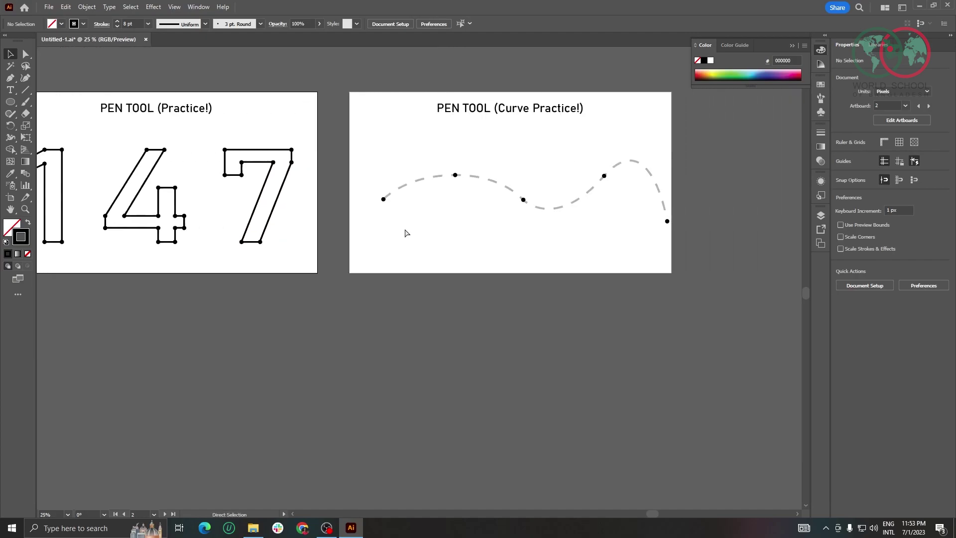
scroll(413, 129, up, 2)
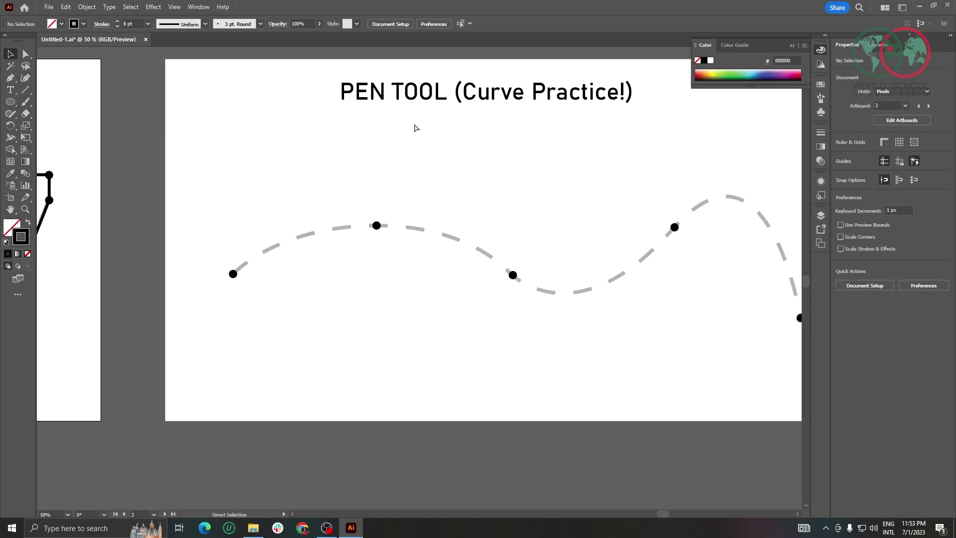
scroll(416, 128, right, 2)
scroll(413, 128, down, 3)
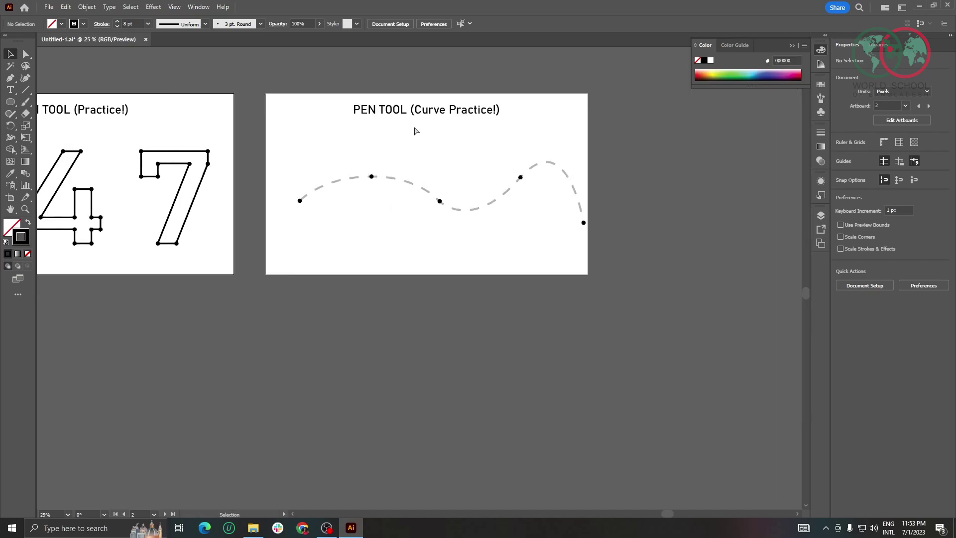
scroll(396, 131, up, 1)
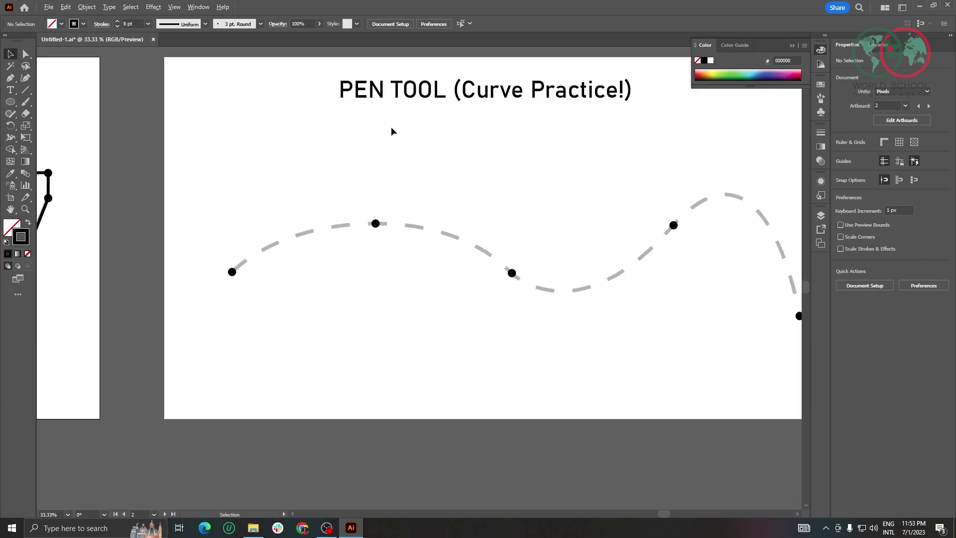
click(820, 244)
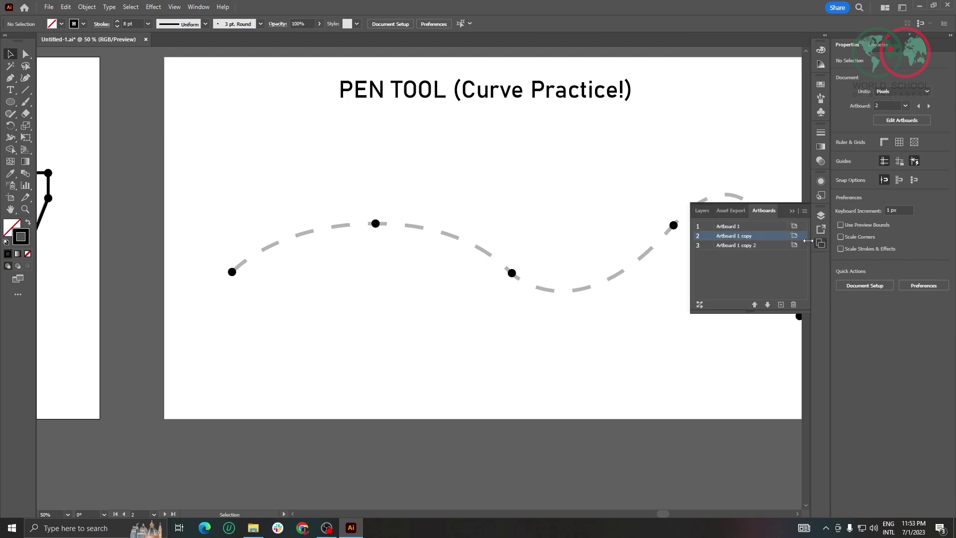
click(781, 247)
click(792, 212)
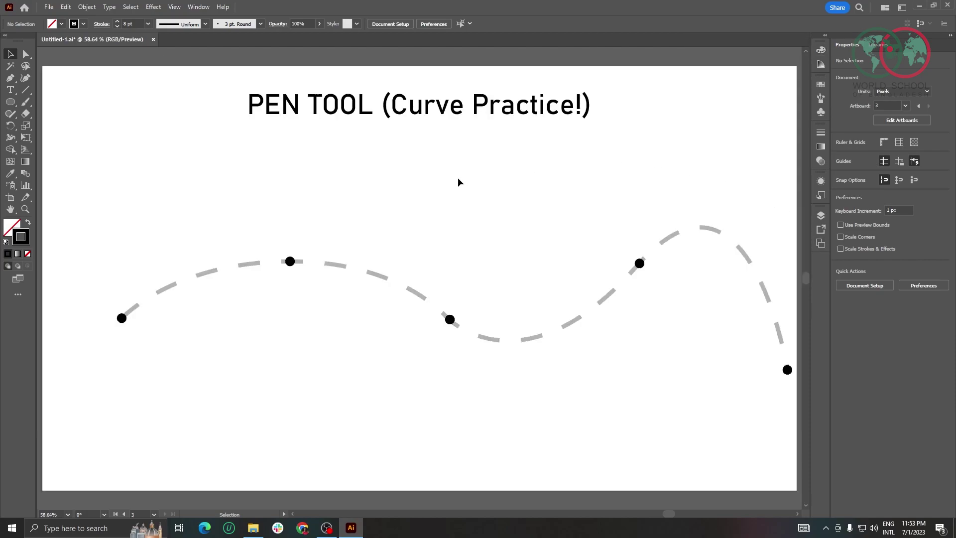
Start a Pen tool path at the dashed wave's left end and curve it to the second dot with nearly horizontal handles
key(p)
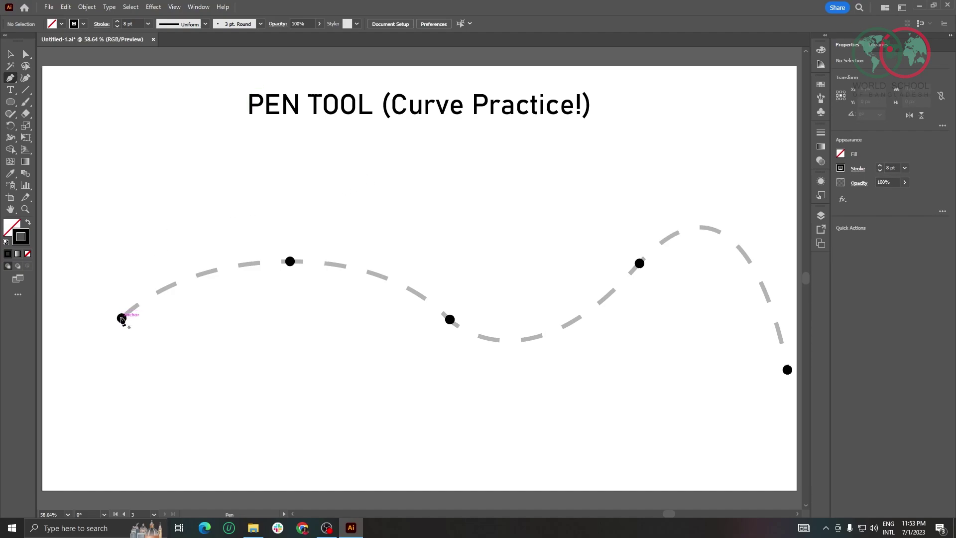
click(122, 318)
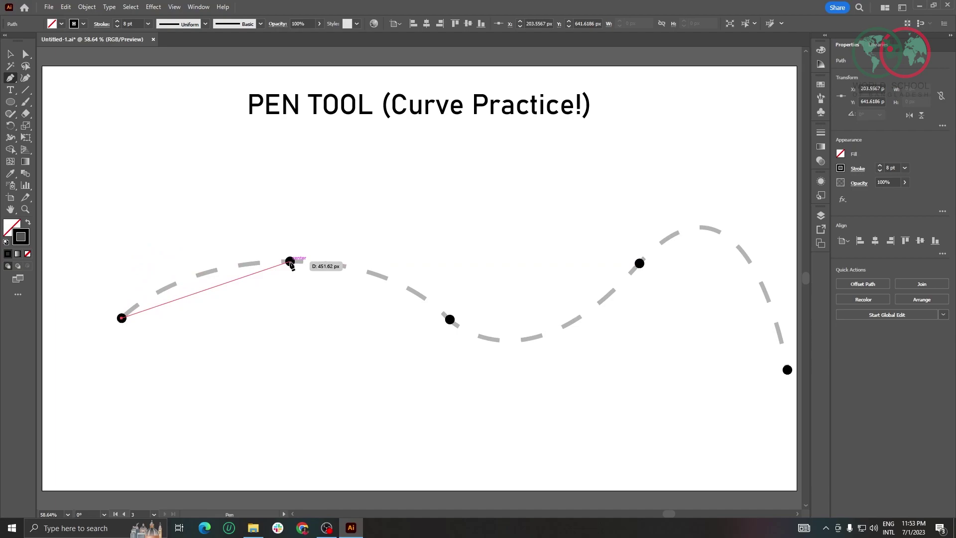
click(290, 263)
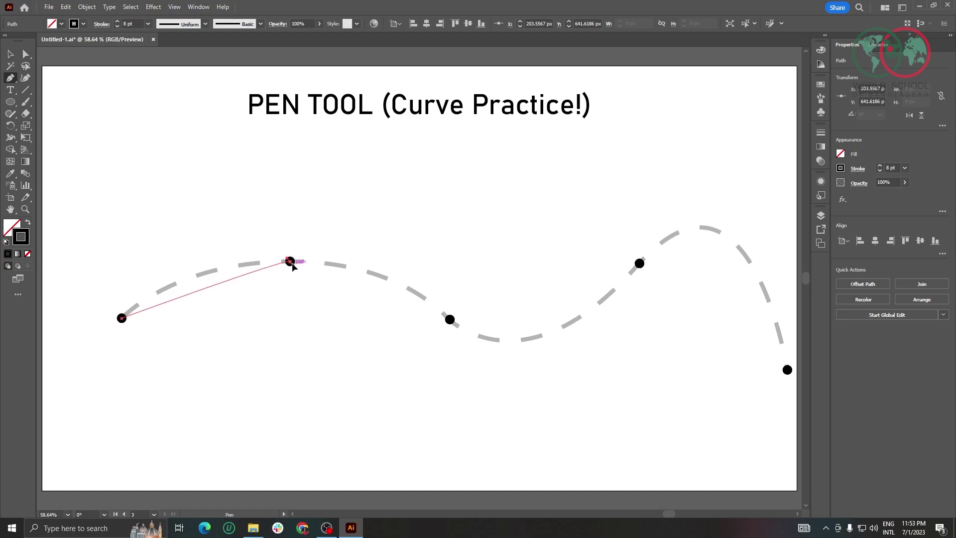
mouse_move(293, 265)
mouse_down()
mouse_move(314, 273)
mouse_move(409, 262)
mouse_up()
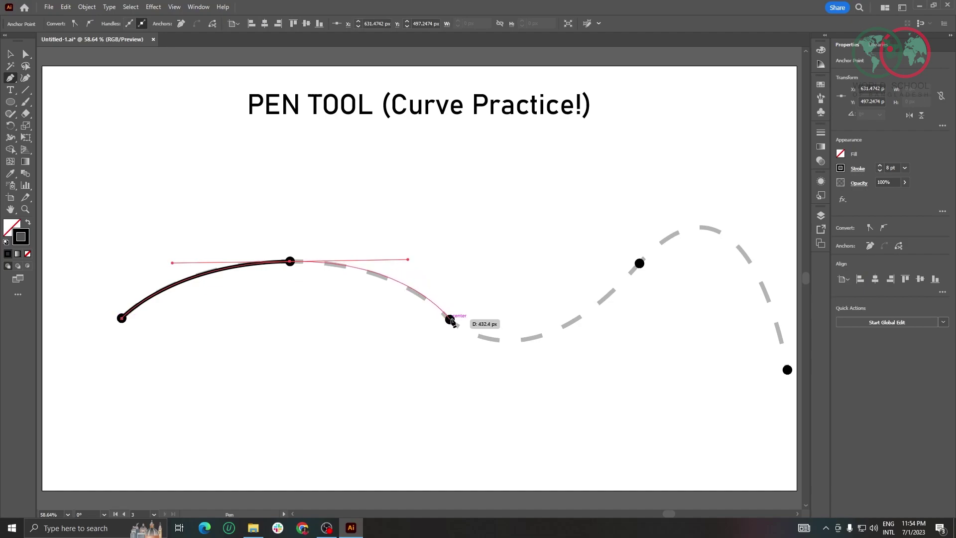
Curve the path through the wave's third and fourth dots, finish it at the last dot, and deselect it
drag(450, 320, 752, 134)
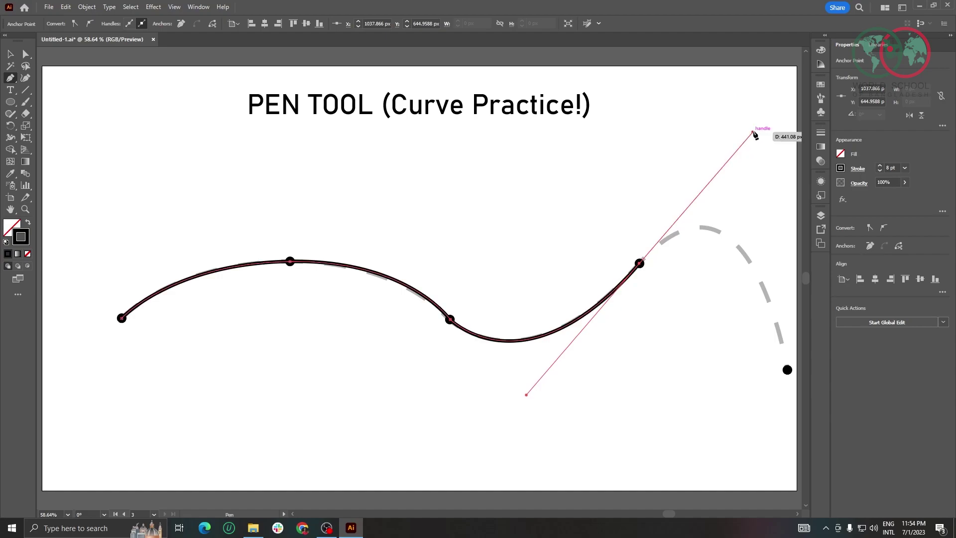
scroll(736, 270, right, 3)
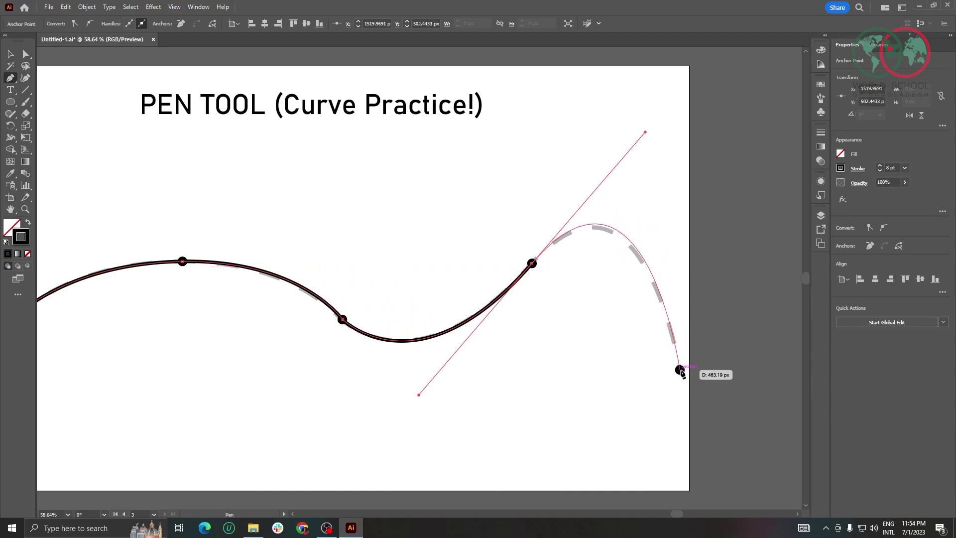
click(680, 370)
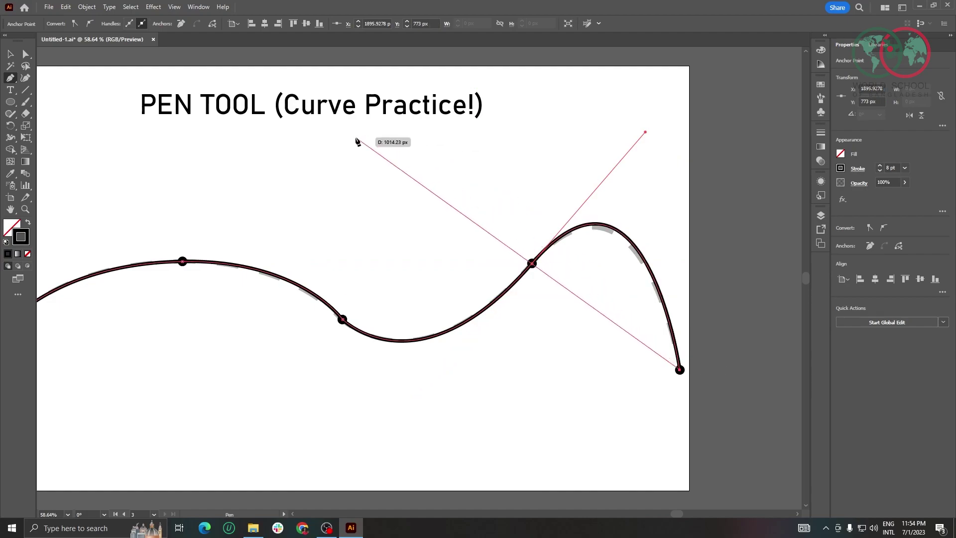
click(10, 55)
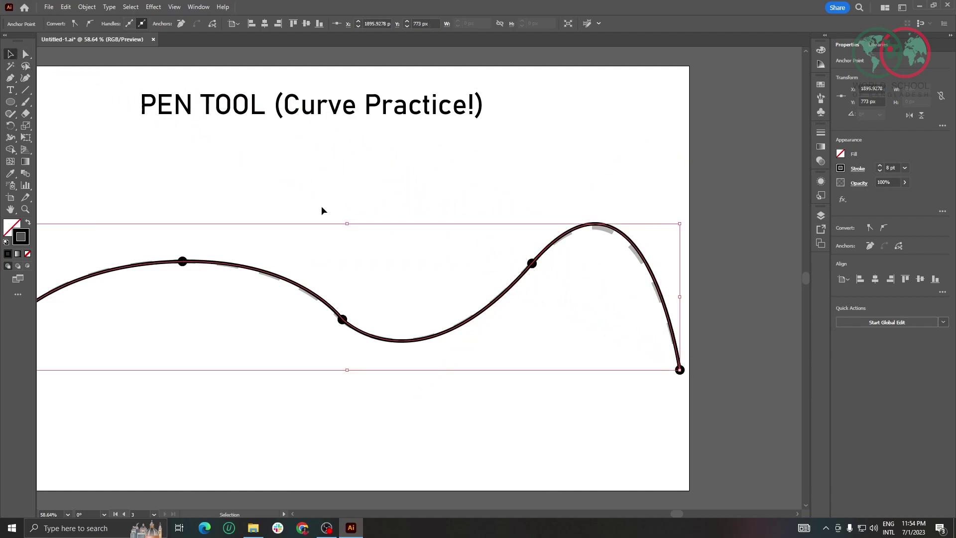
click(391, 202)
Examine how closely the traced wave follows its dashed guide, and view it alongside the outlined digits on the neighbouring artboard
scroll(391, 201, down, 1)
scroll(571, 230, up, 1)
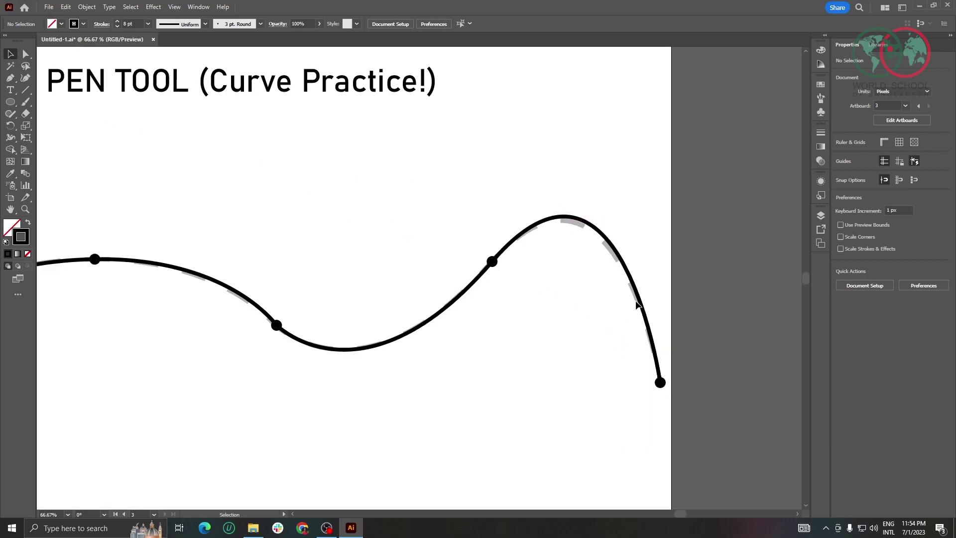
scroll(622, 297, down, 3)
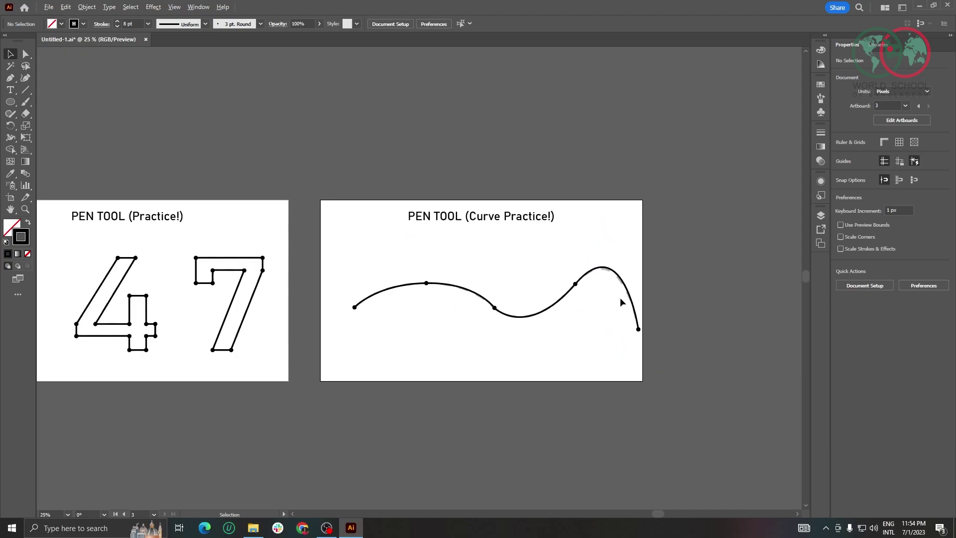
scroll(622, 298, left, 2)
scroll(560, 313, up, 2)
scroll(562, 313, down, 1)
scroll(562, 314, right, 2)
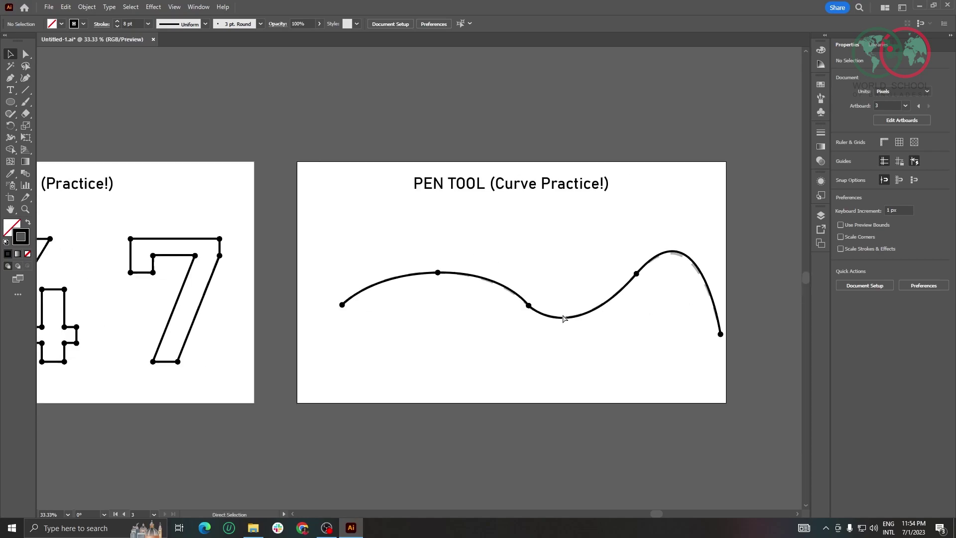
scroll(509, 315, up, 1)
scroll(509, 314, down, 1)
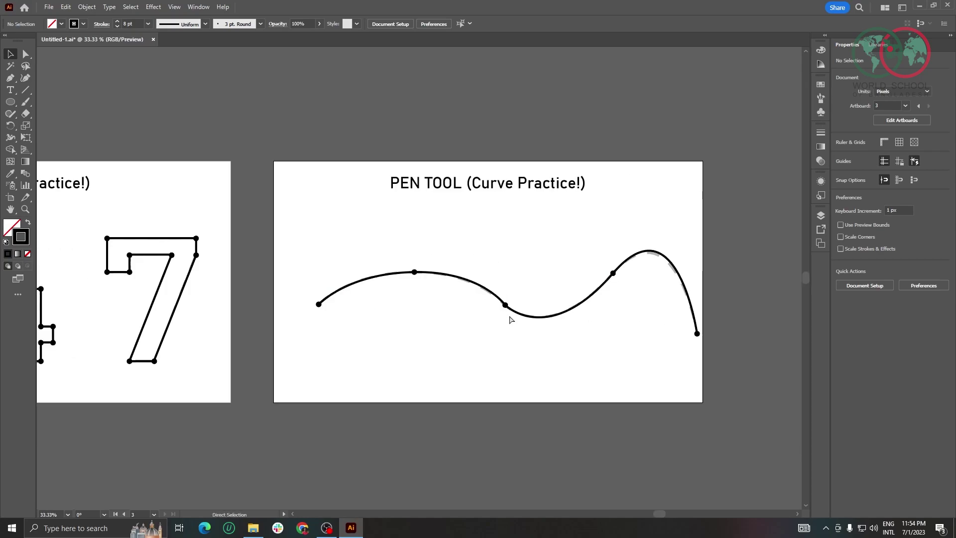
scroll(508, 314, right, 1)
scroll(498, 323, up, 2)
scroll(490, 324, down, 1)
scroll(491, 327, right, 1)
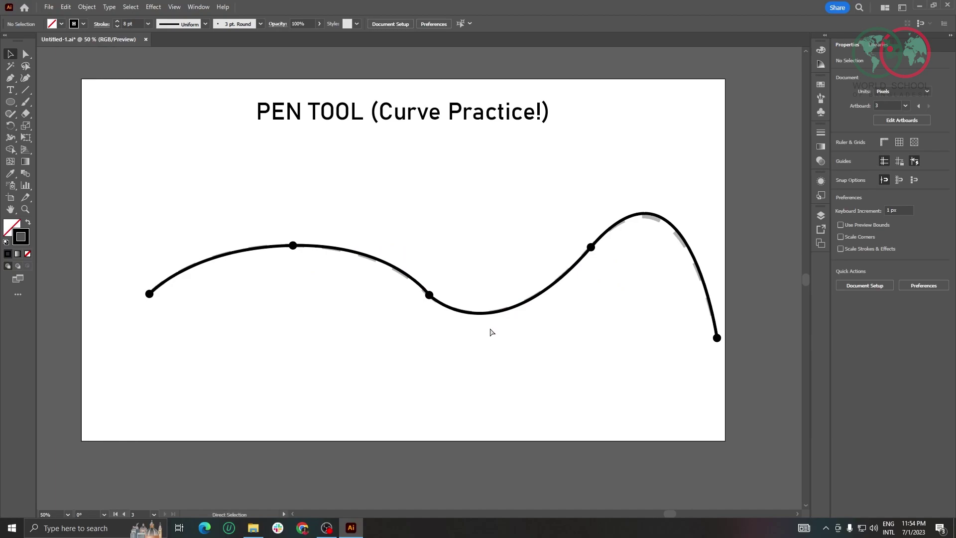
scroll(489, 327, down, 2)
scroll(490, 331, left, 1)
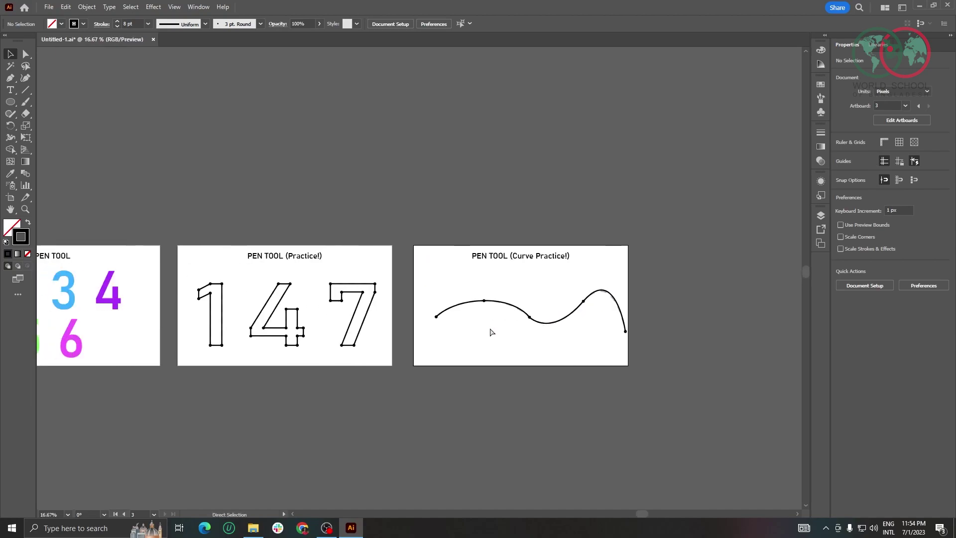